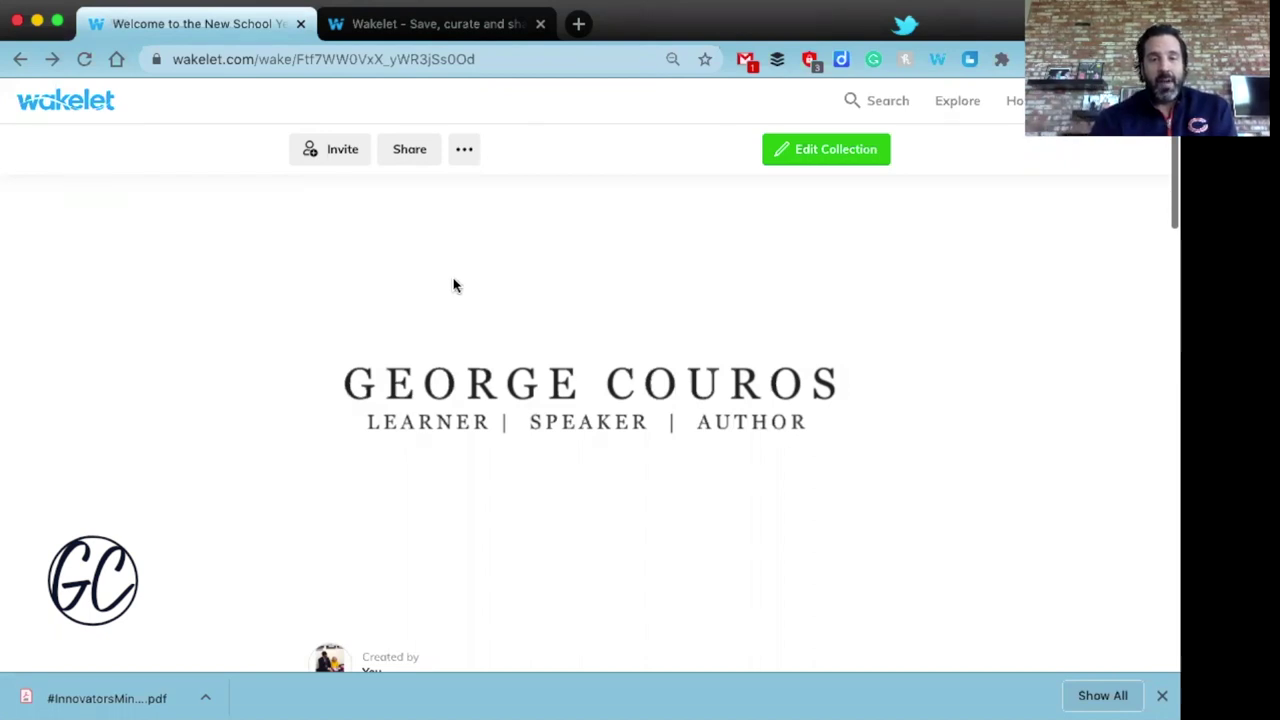
pyautogui.scroll(-1, 451, 286)
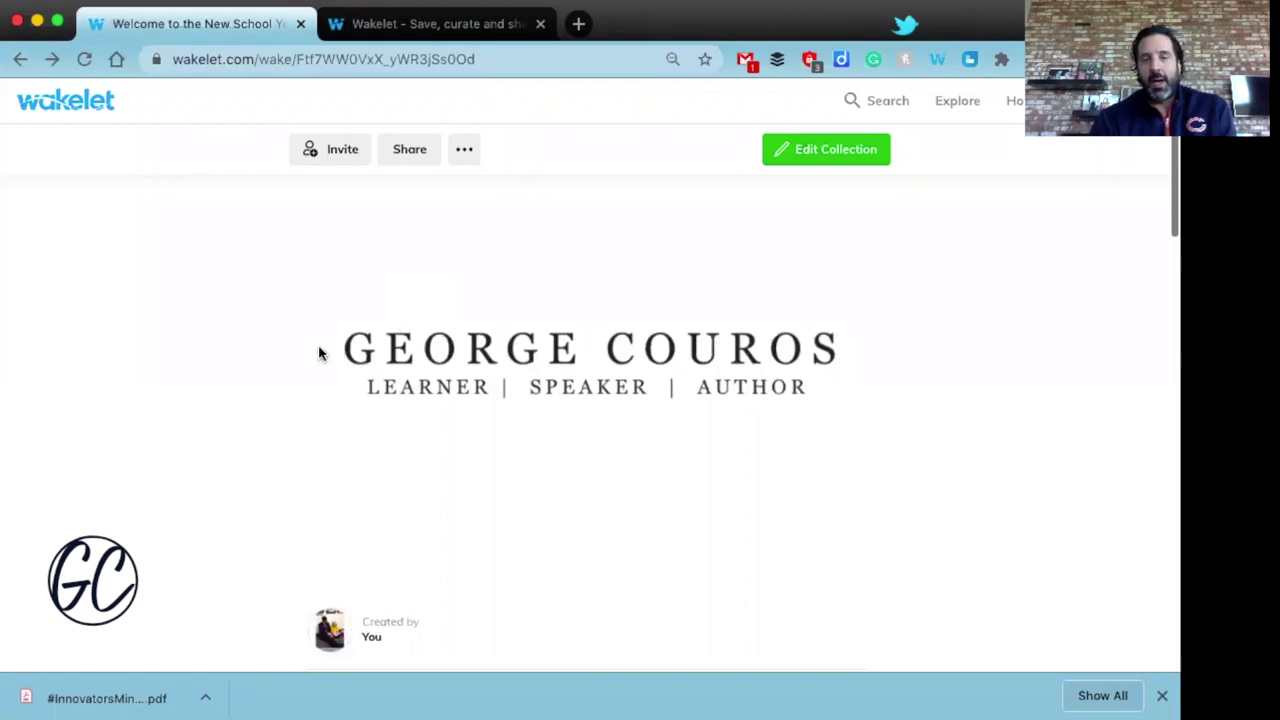
pyautogui.scroll(-2, 453, 387)
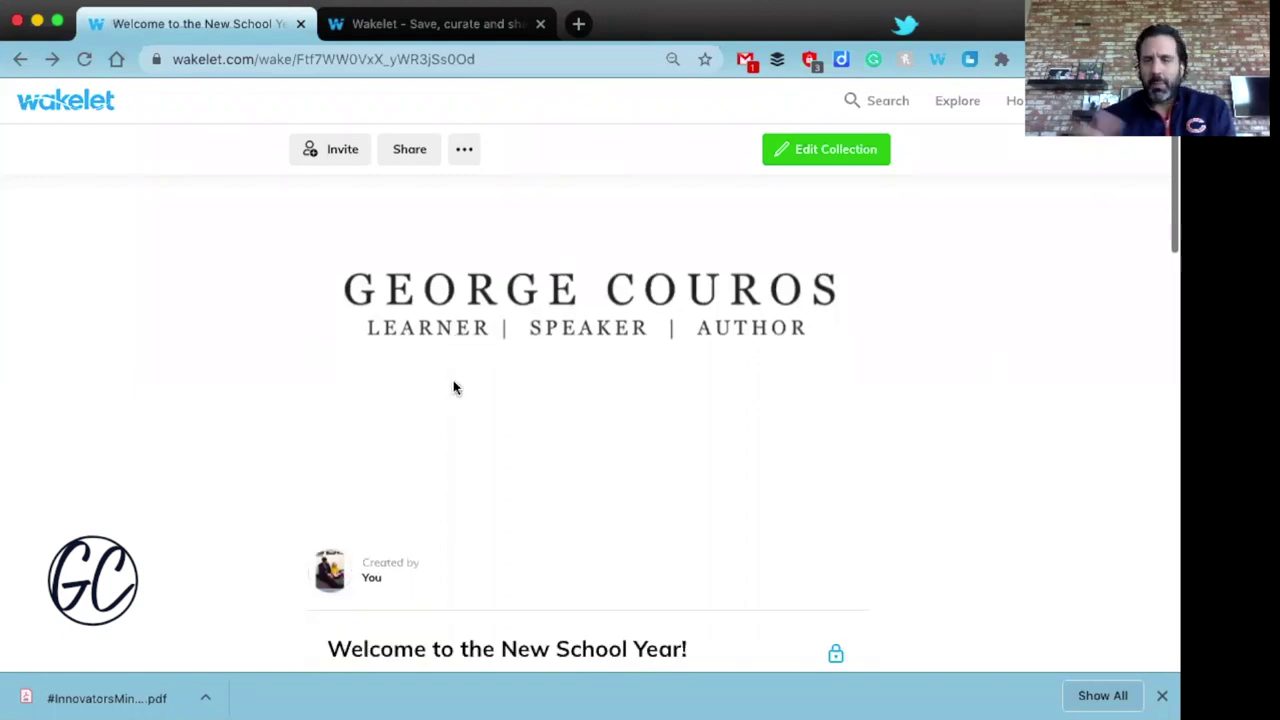
pyautogui.scroll(-3, 452, 387)
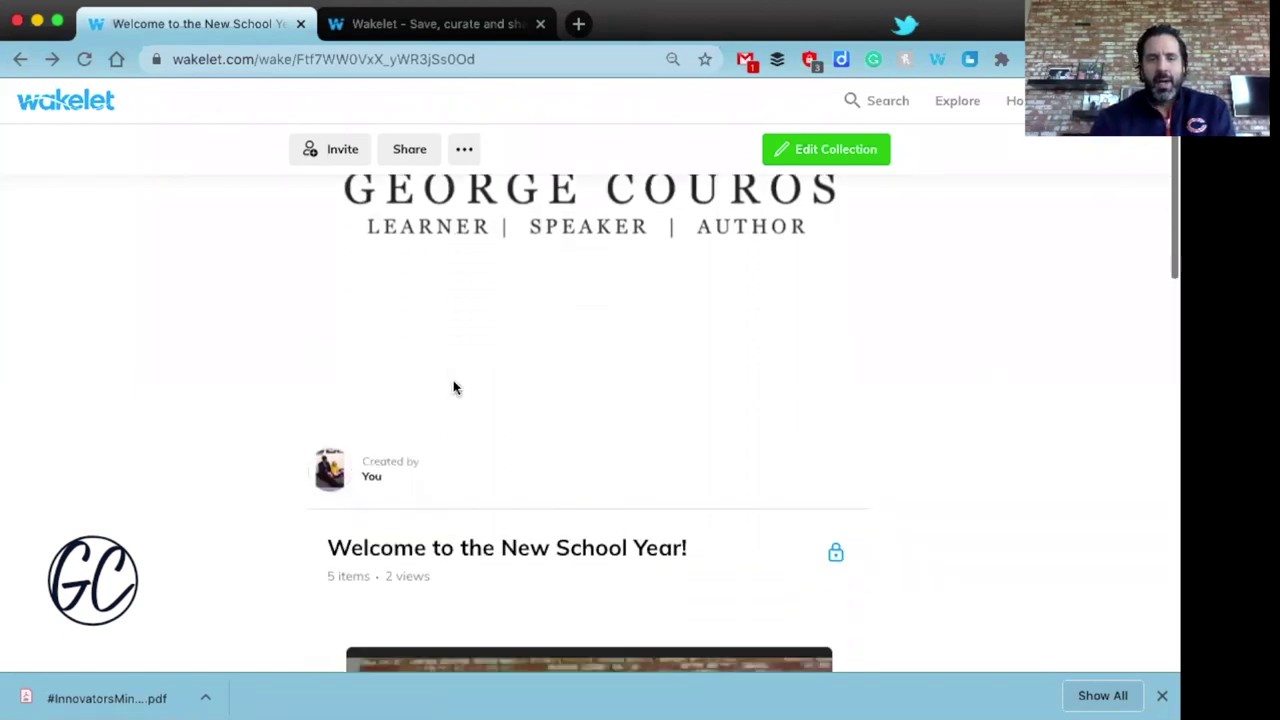
pyautogui.scroll(-1, 434, 530)
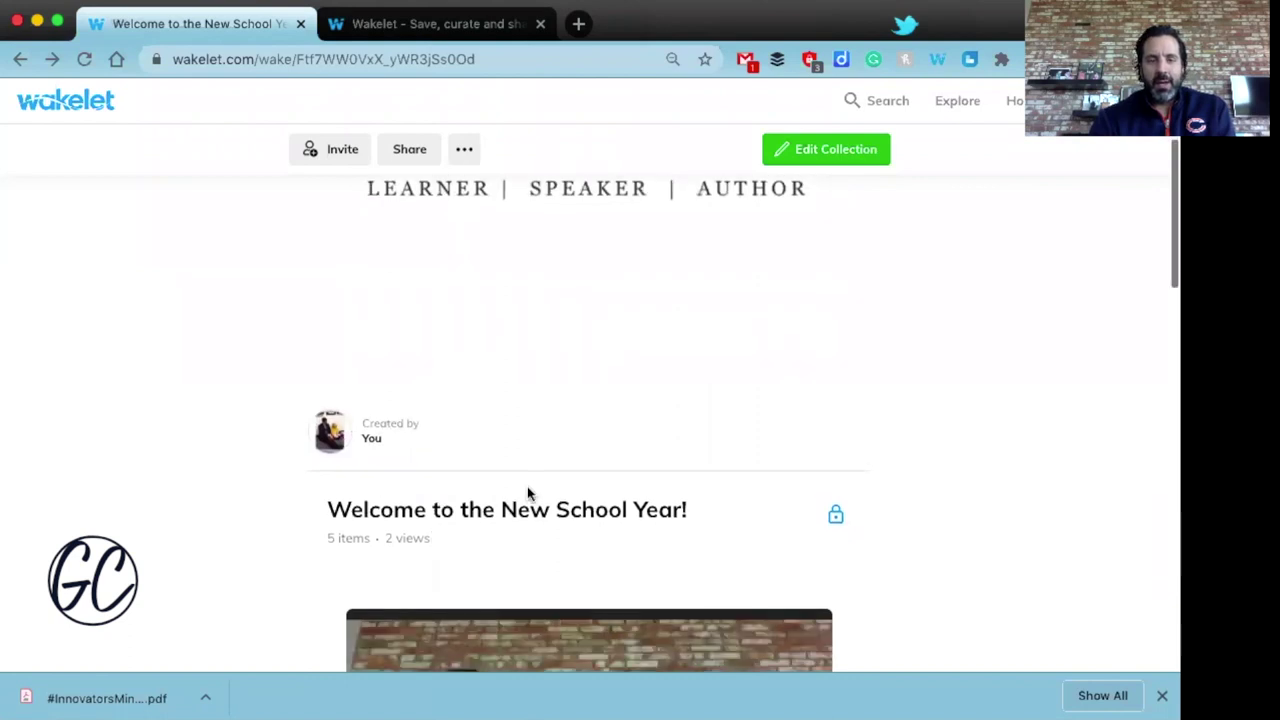
pyautogui.scroll(-3, 527, 486)
pyautogui.scroll(-5, 545, 380)
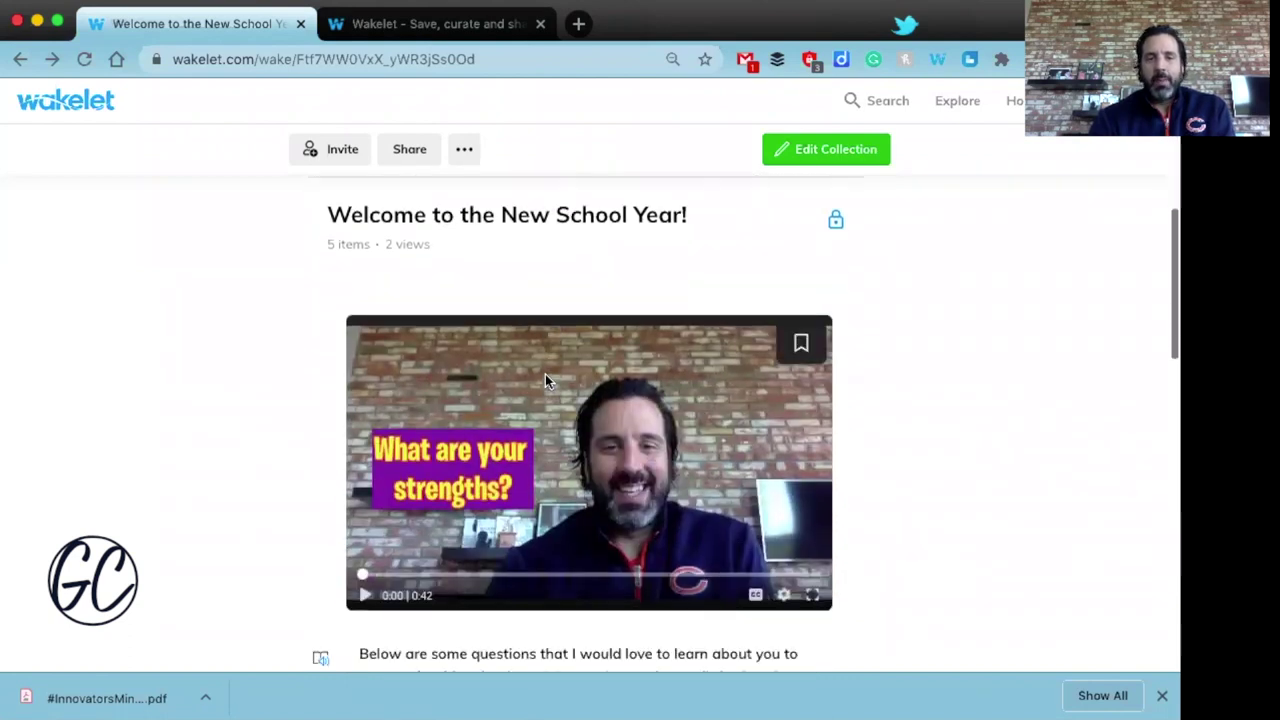
pyautogui.click(363, 596)
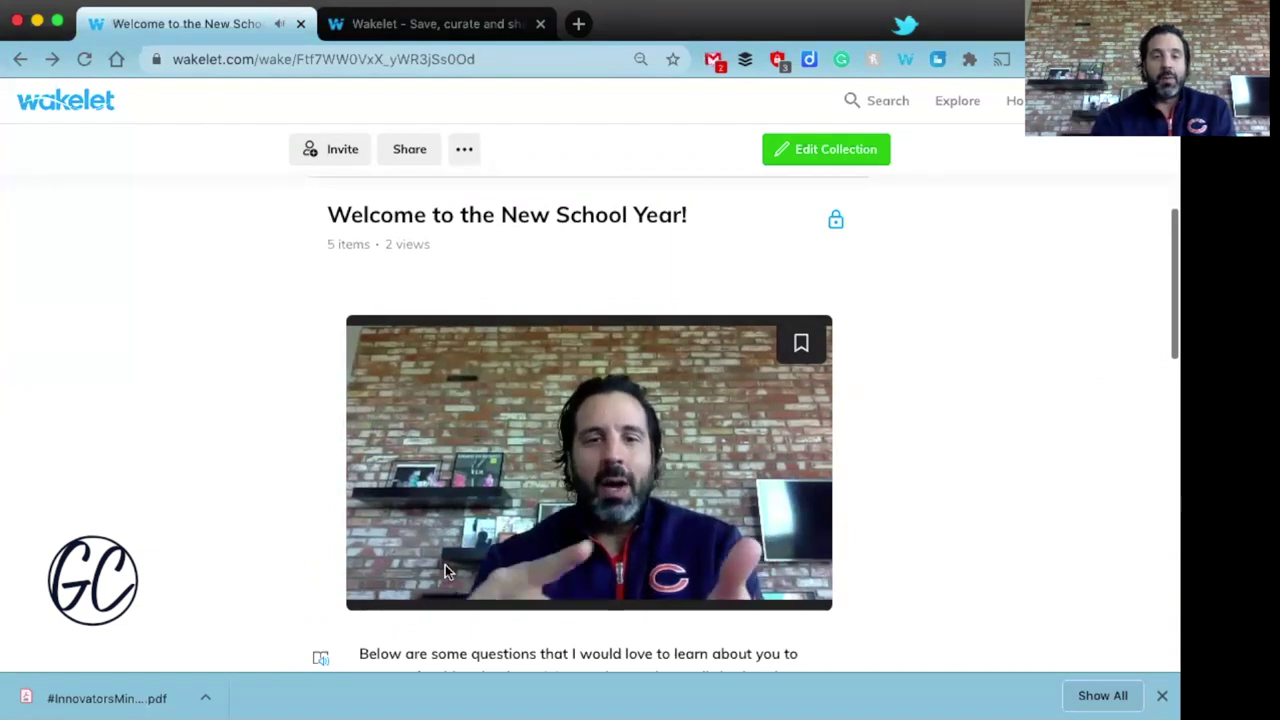
pyautogui.scroll(-1, 459, 503)
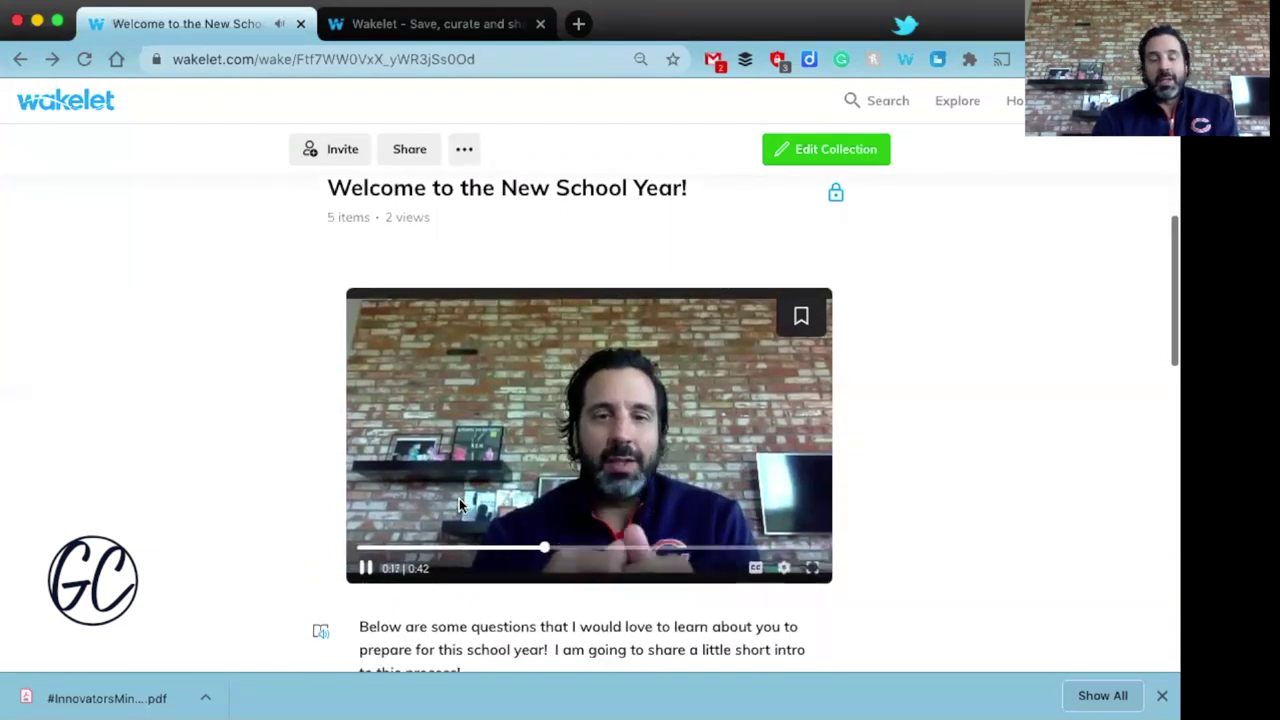
pyautogui.scroll(-2, 459, 503)
pyautogui.scroll(-1, 429, 560)
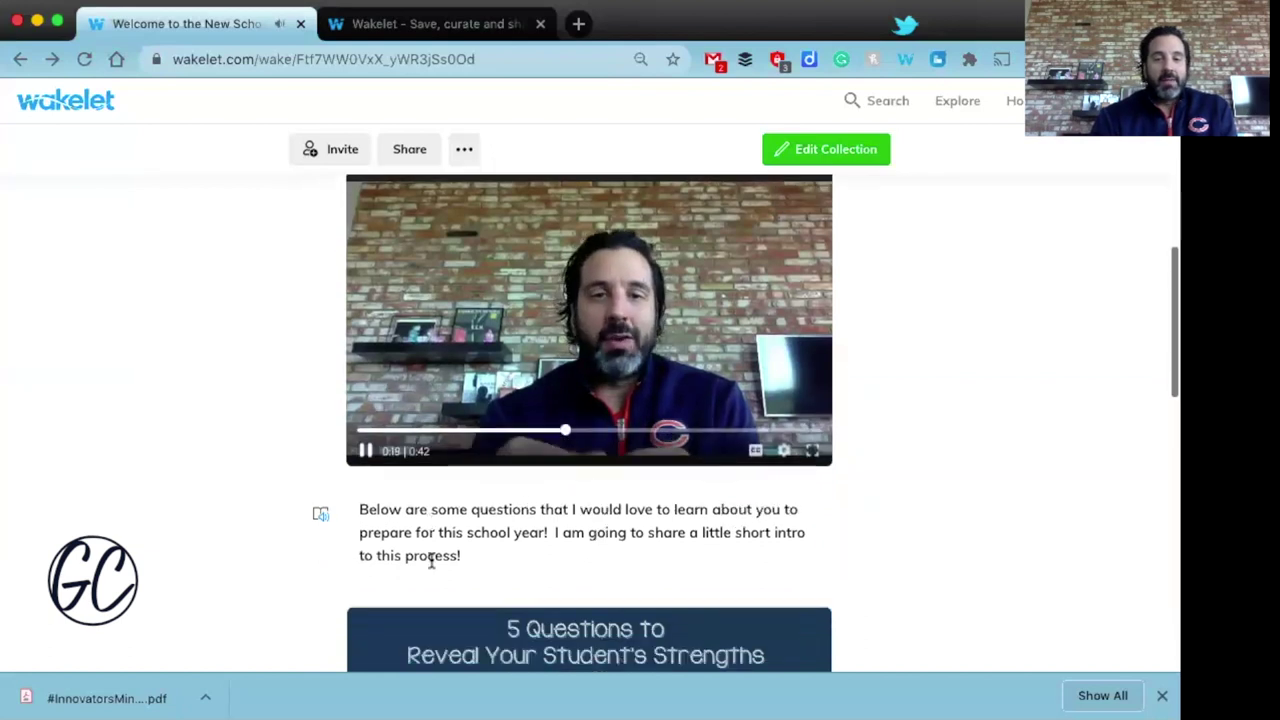
pyautogui.scroll(-2, 430, 506)
pyautogui.scroll(-3, 432, 506)
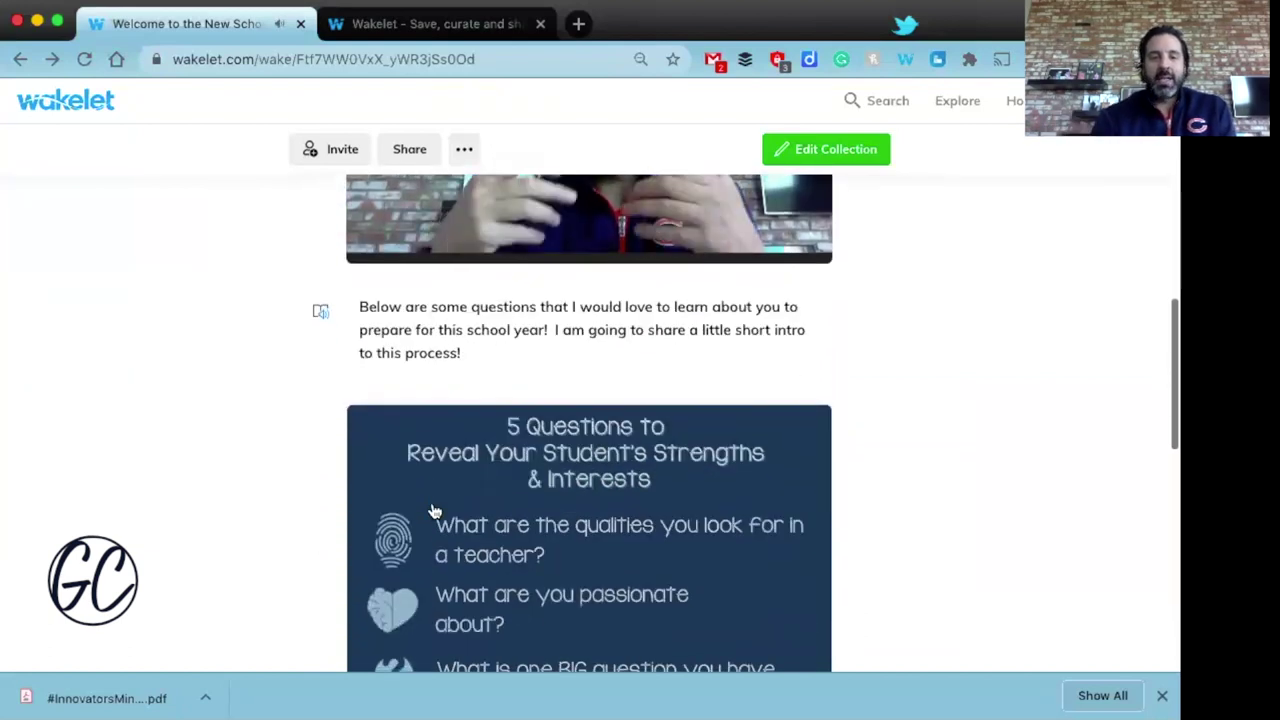
pyautogui.scroll(-5, 432, 511)
pyautogui.scroll(-3, 432, 510)
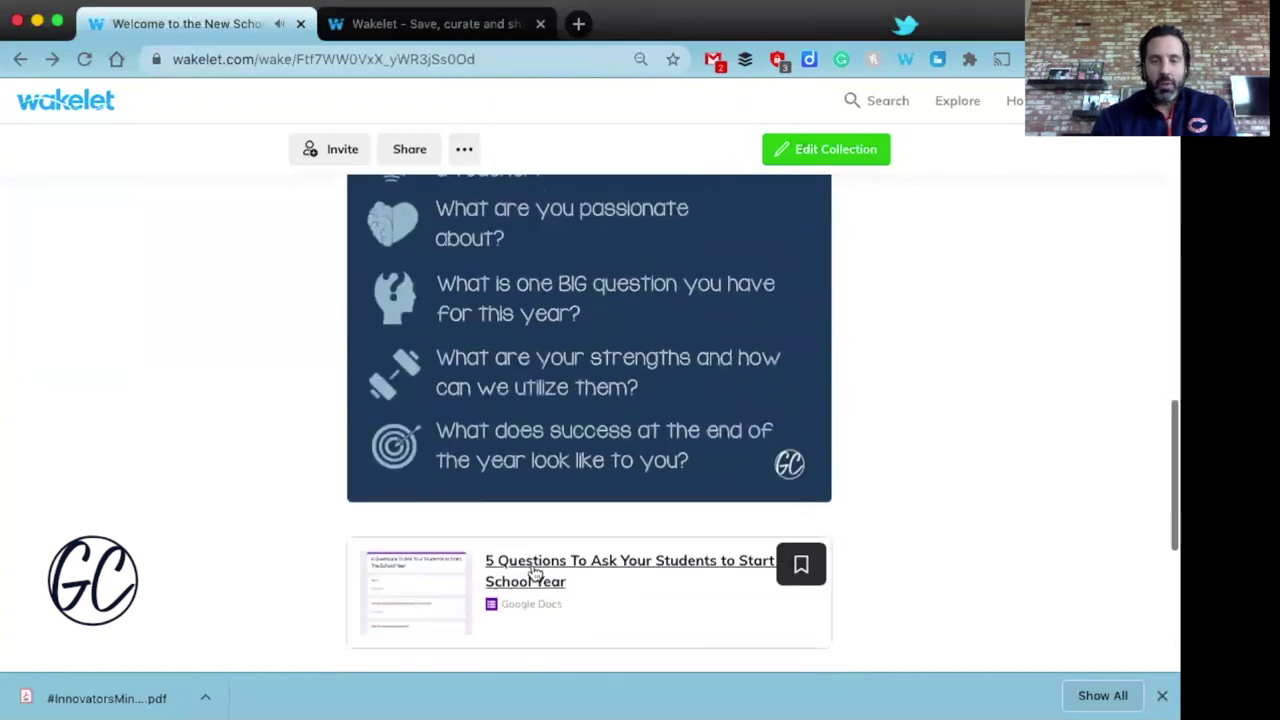
pyautogui.scroll(-2, 535, 572)
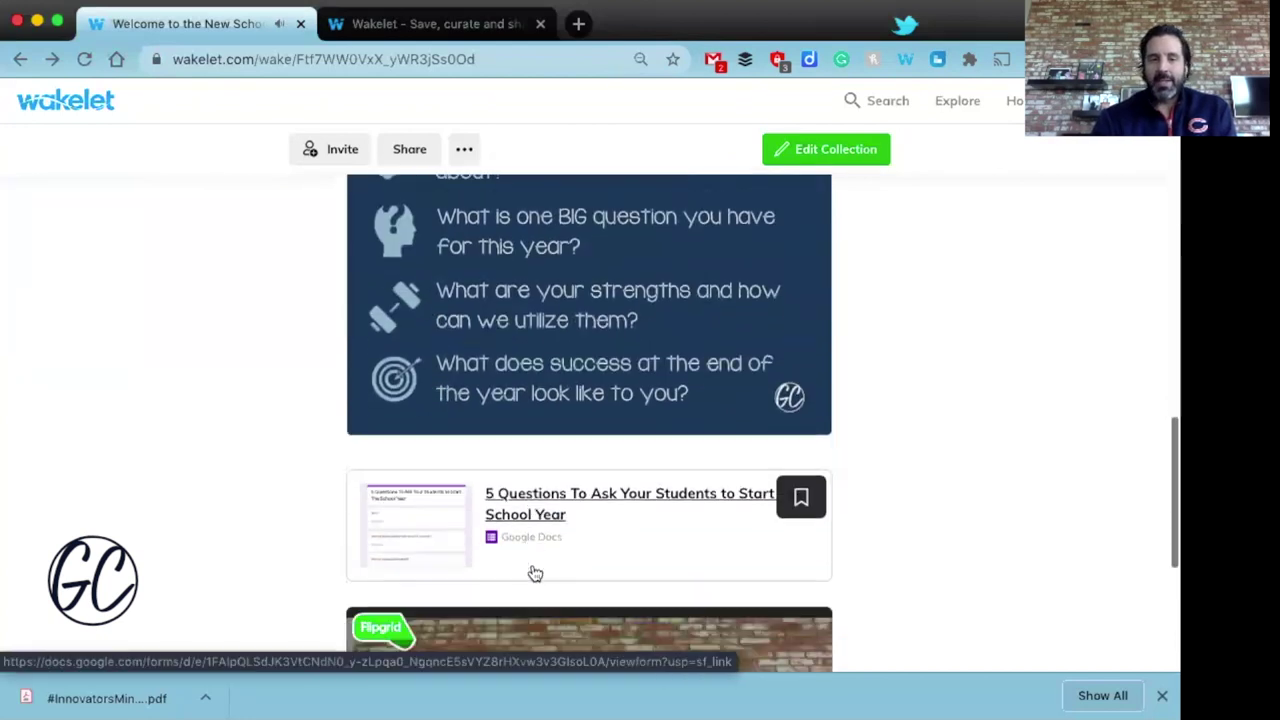
pyautogui.scroll(-4, 535, 572)
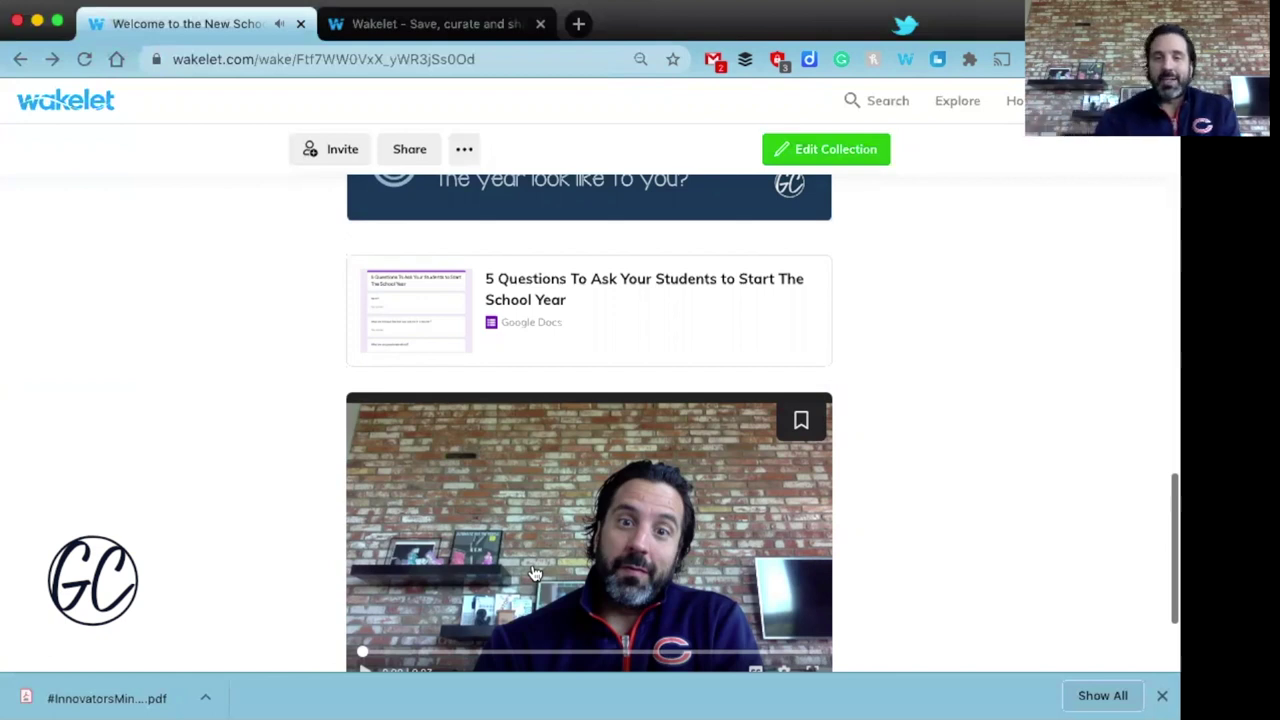
pyautogui.scroll(-2, 535, 573)
pyautogui.scroll(5, 535, 573)
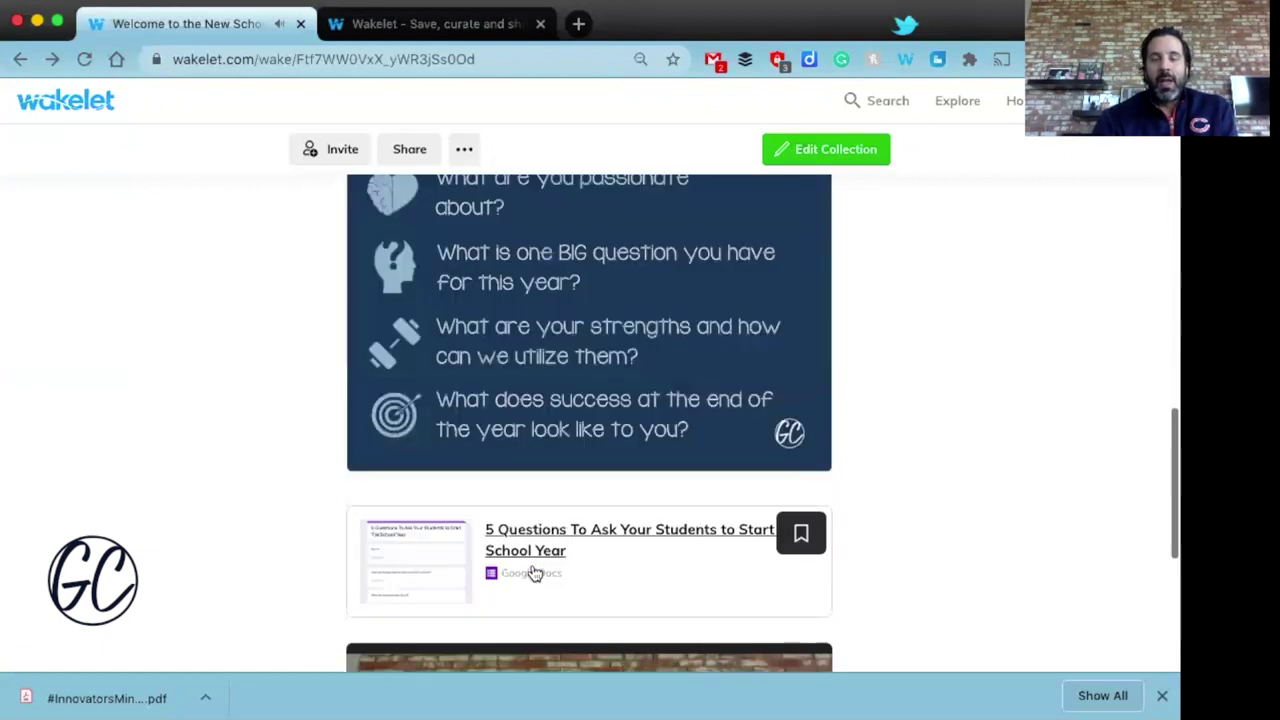
pyautogui.click(395, 26)
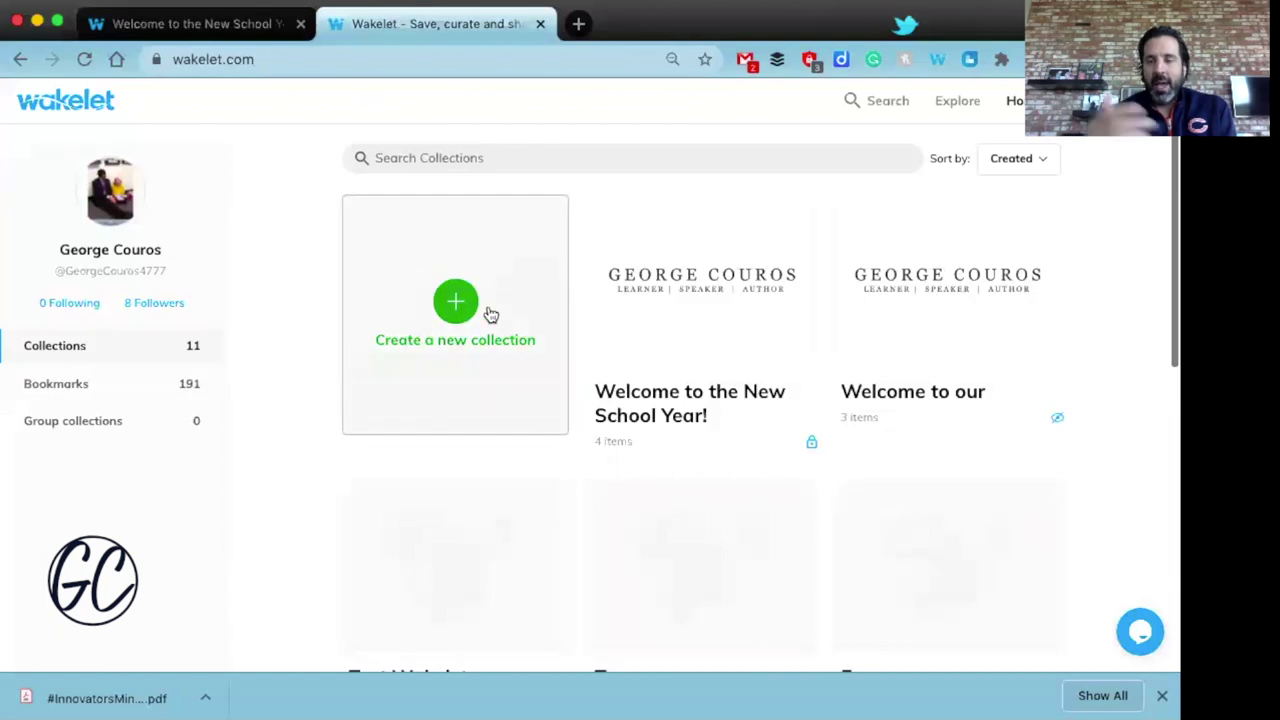
pyautogui.click(222, 26)
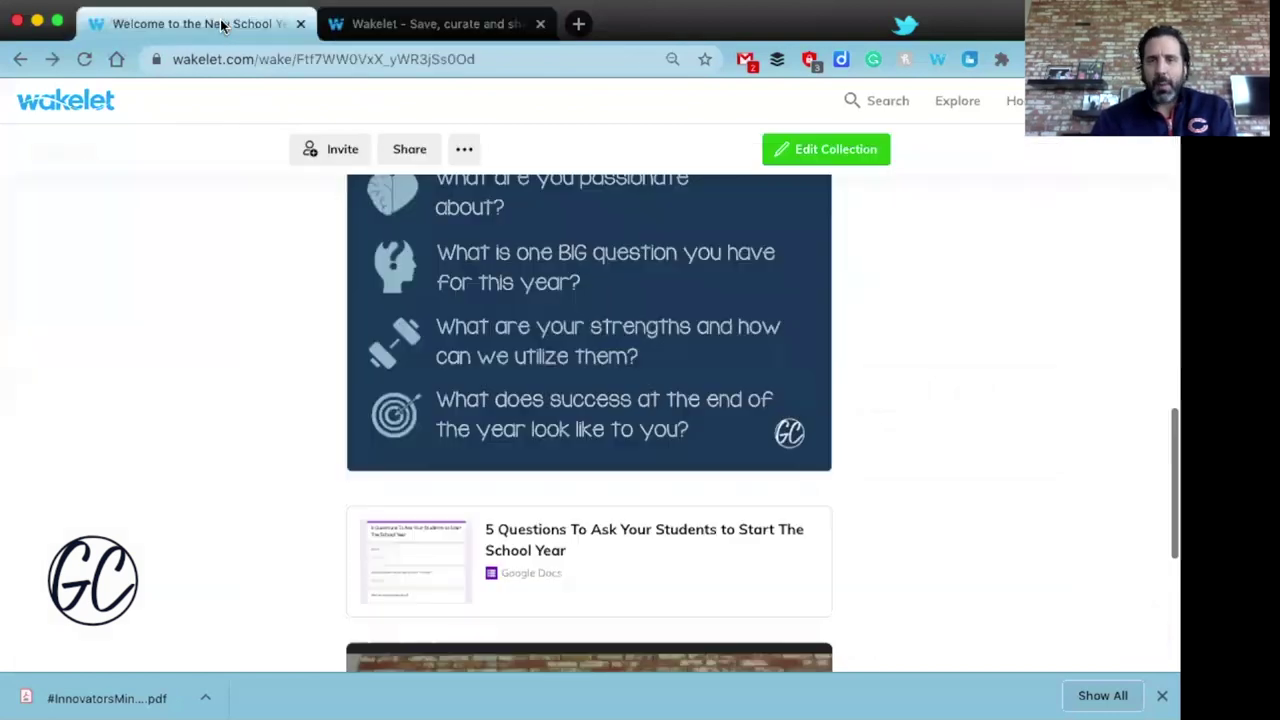
# Step: Enter edit mode, scroll to the end, and open the add-item panel below the last video
pyautogui.click(813, 151)
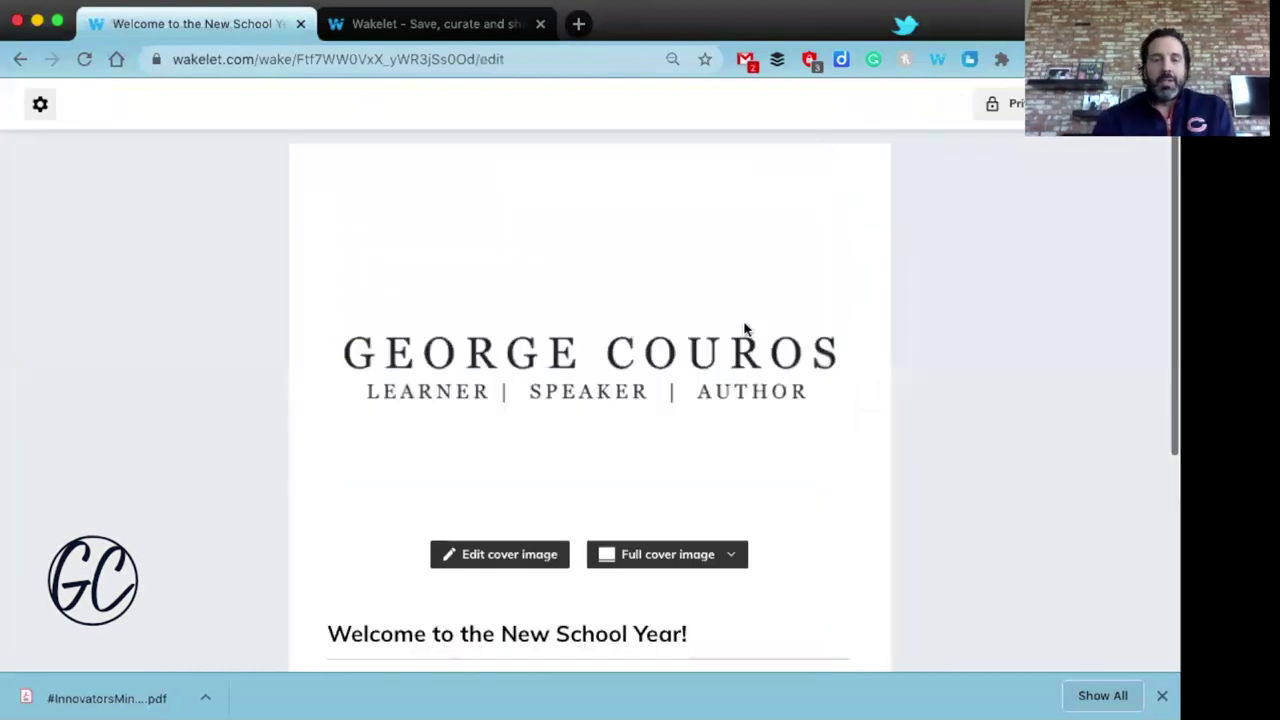
pyautogui.scroll(-3, 737, 347)
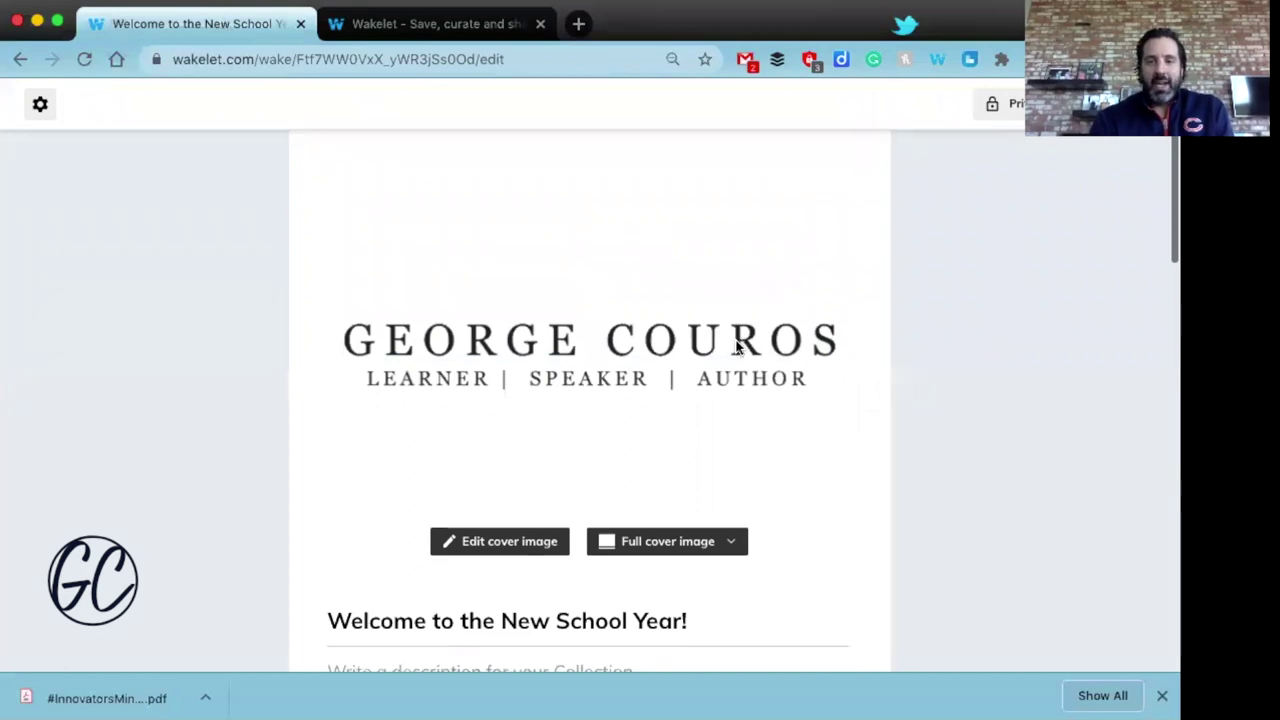
pyautogui.scroll(-1, 737, 347)
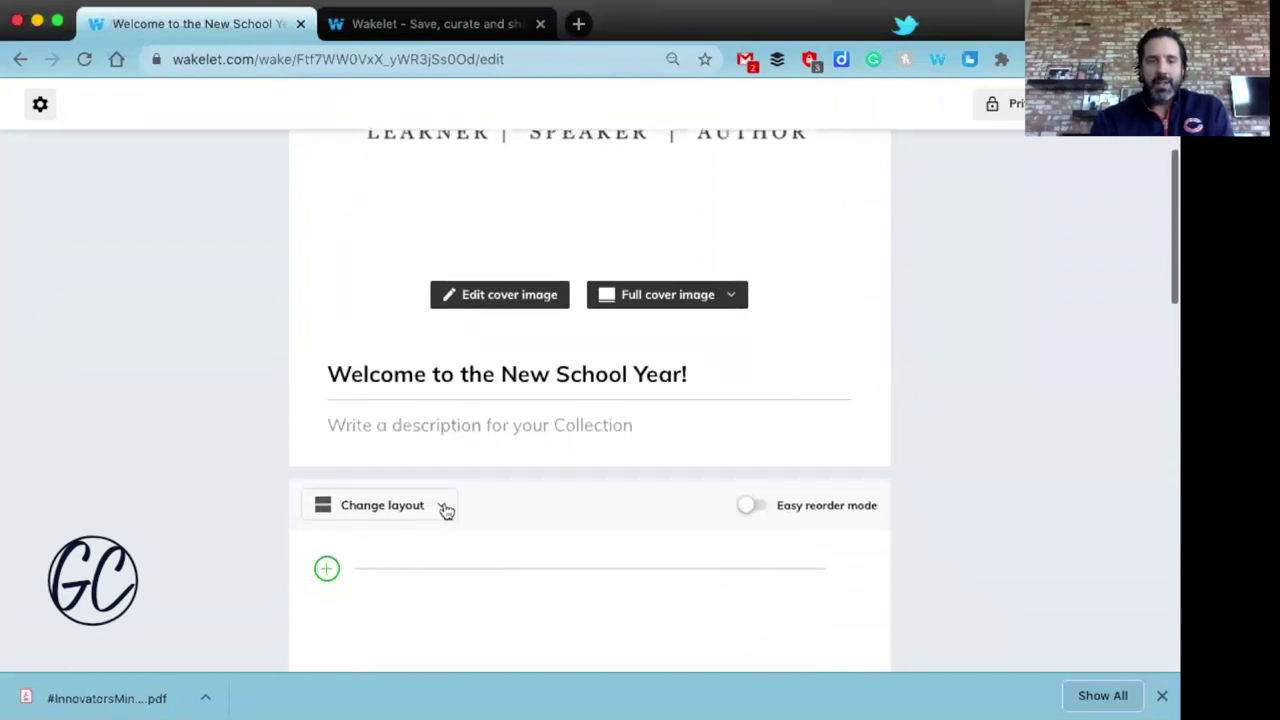
pyautogui.scroll(-2, 304, 474)
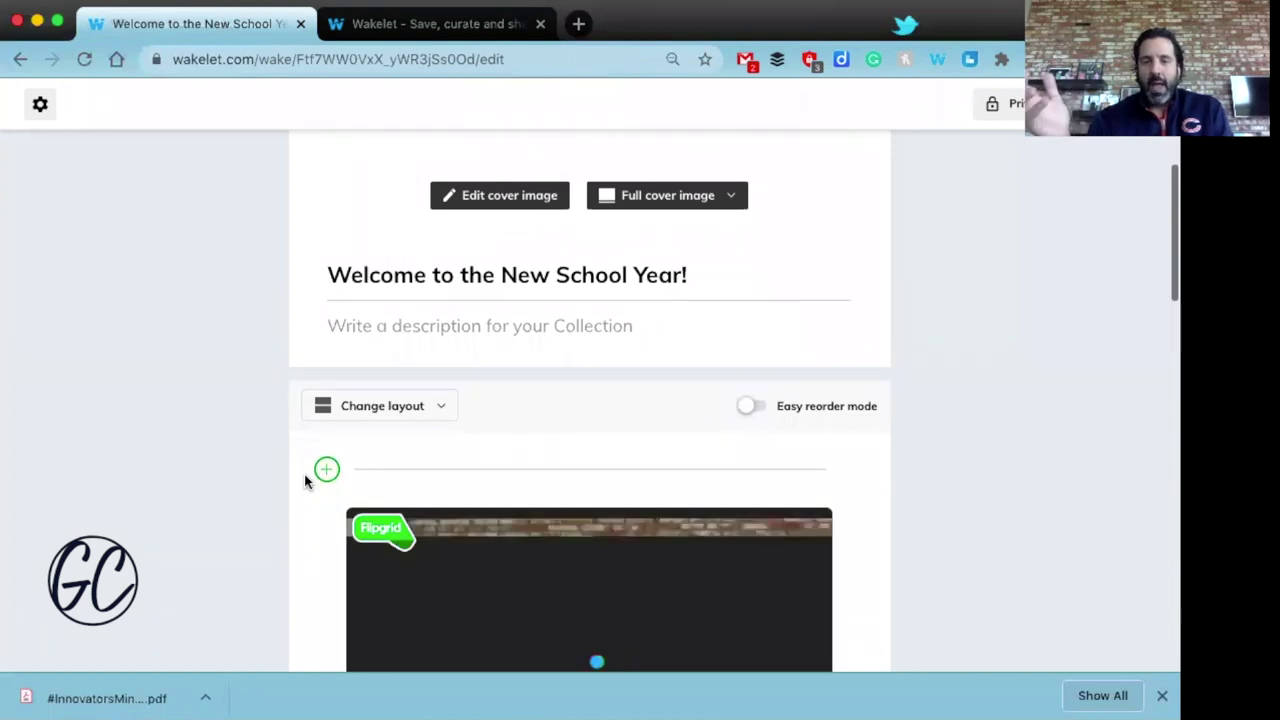
pyautogui.scroll(-1, 314, 411)
pyautogui.scroll(-10, 314, 411)
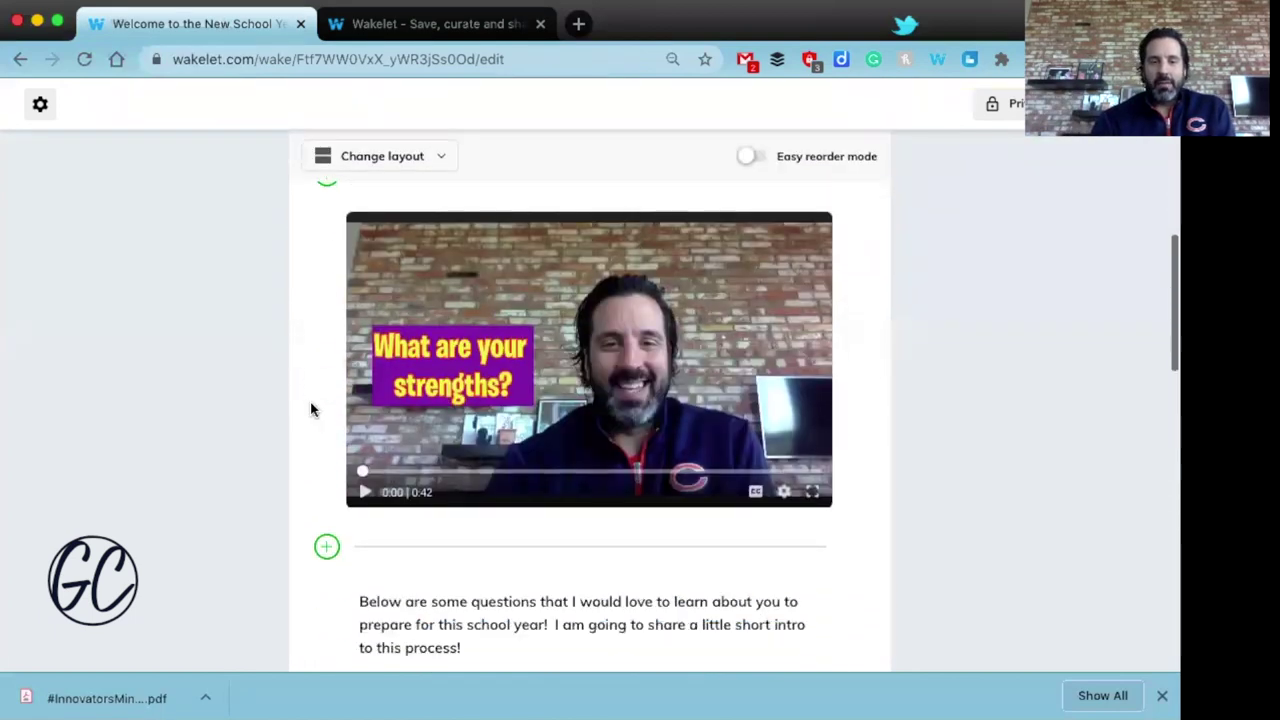
pyautogui.scroll(-10, 310, 404)
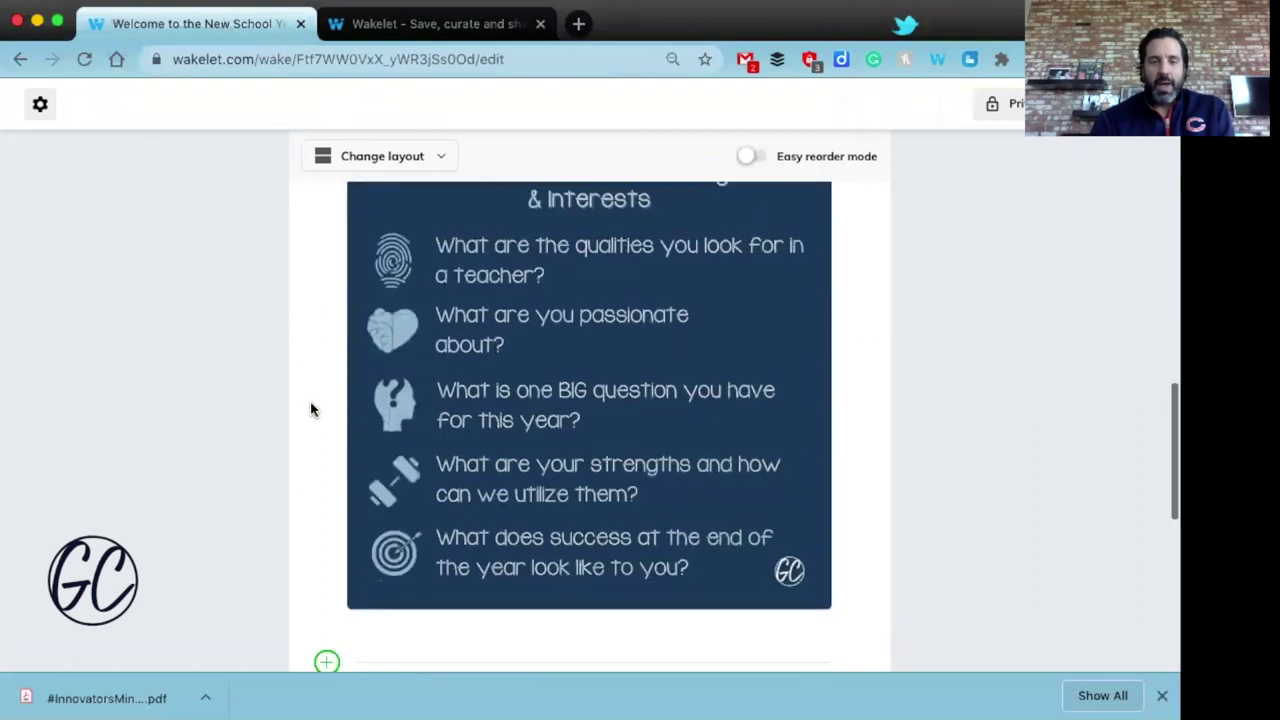
pyautogui.scroll(-5, 310, 404)
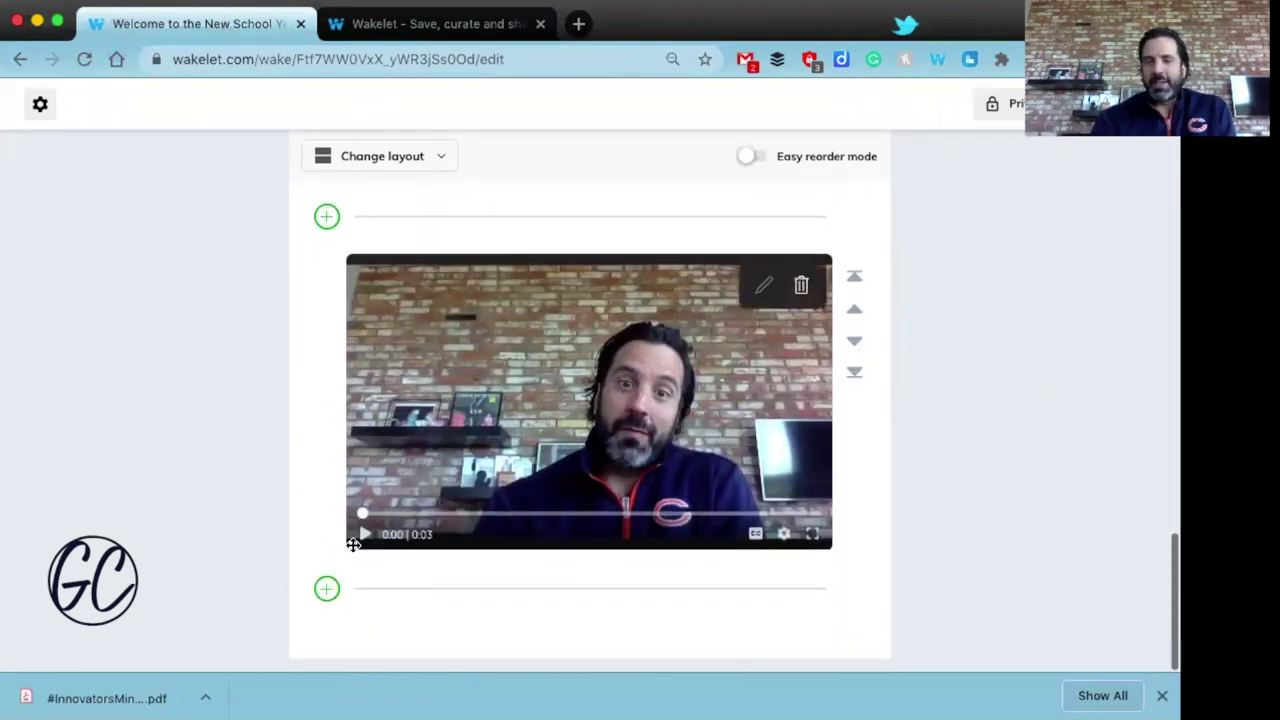
pyautogui.click(328, 589)
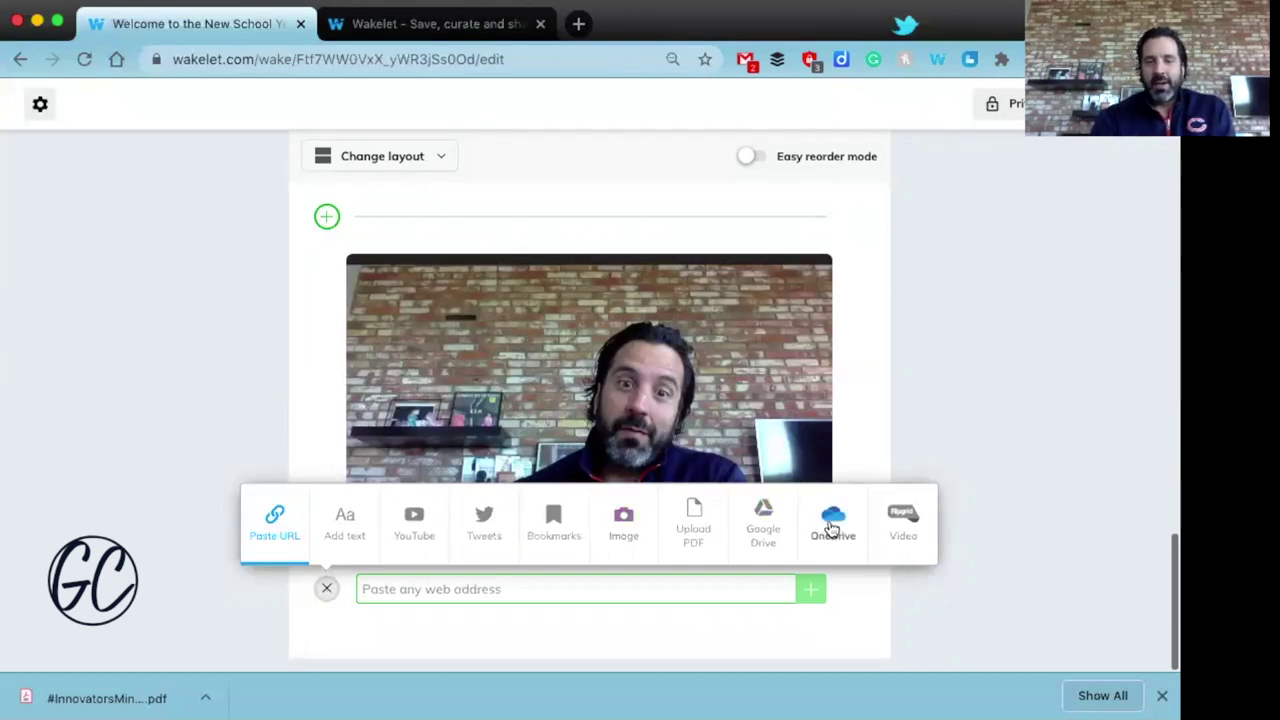
# Step: Record a short Flipgrid webcam clip, review it, and continue to the Selfie step
pyautogui.click(902, 524)
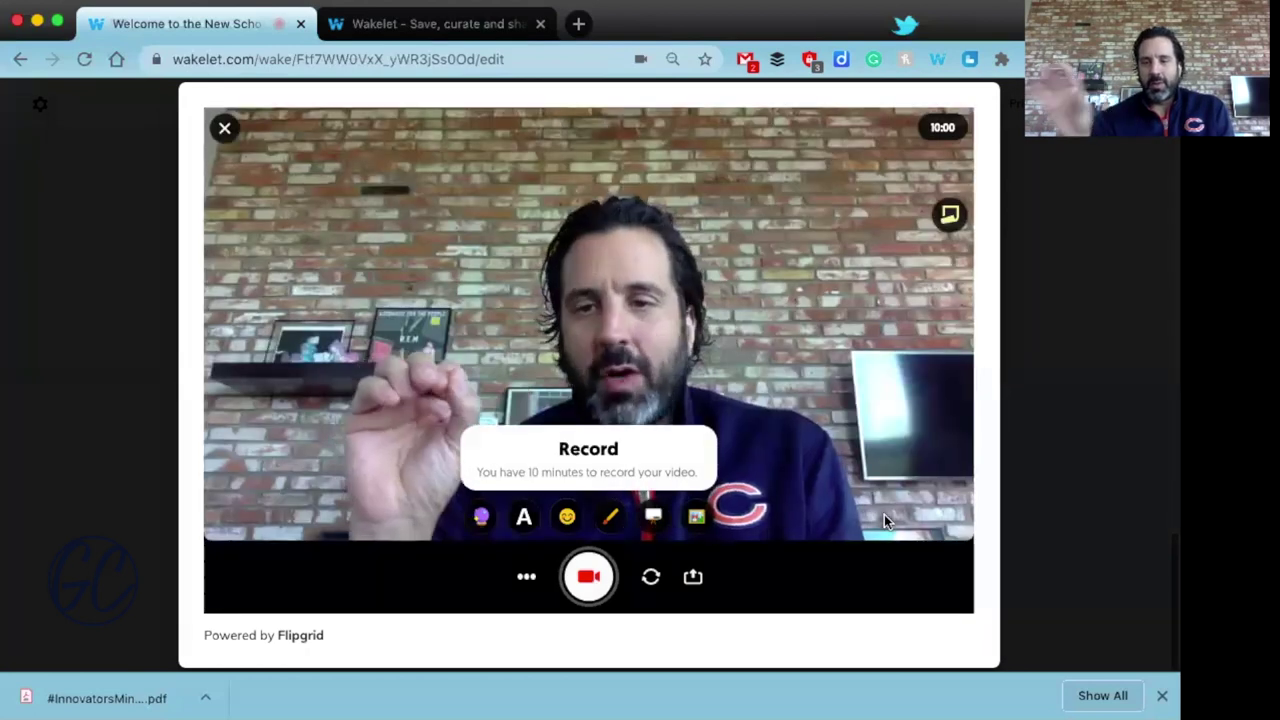
pyautogui.click(587, 580)
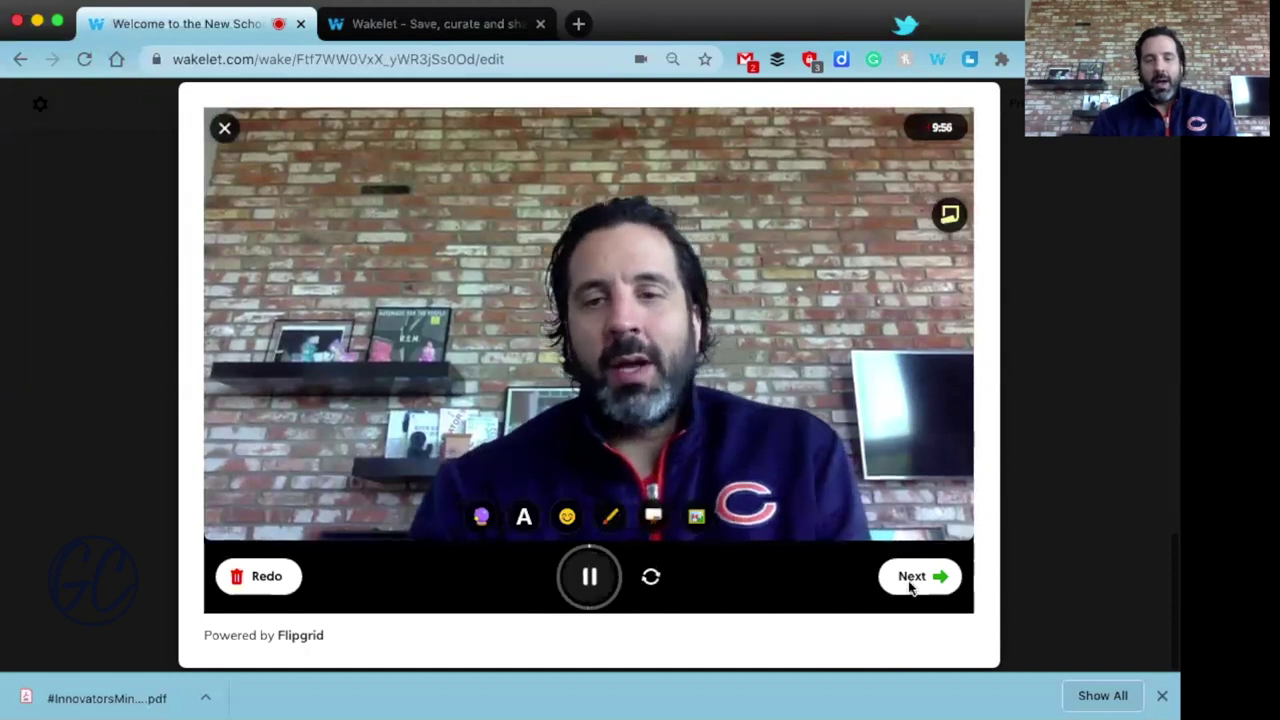
pyautogui.click(911, 580)
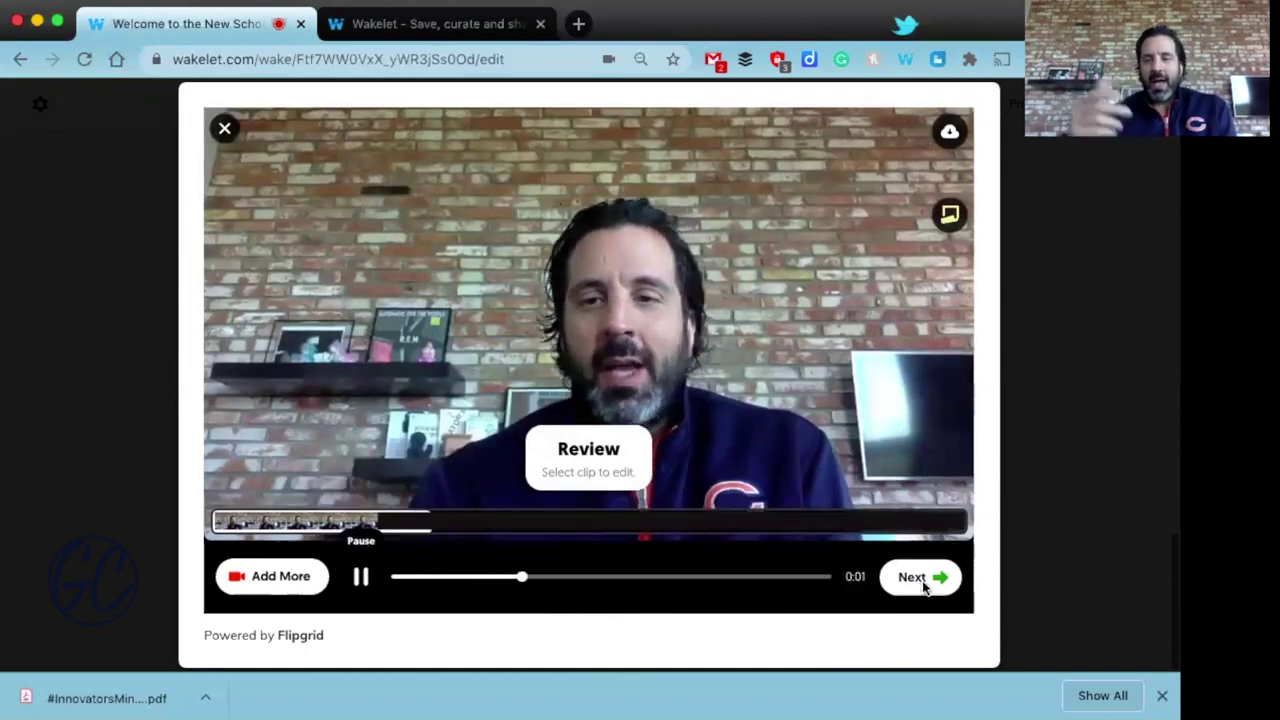
pyautogui.click(922, 586)
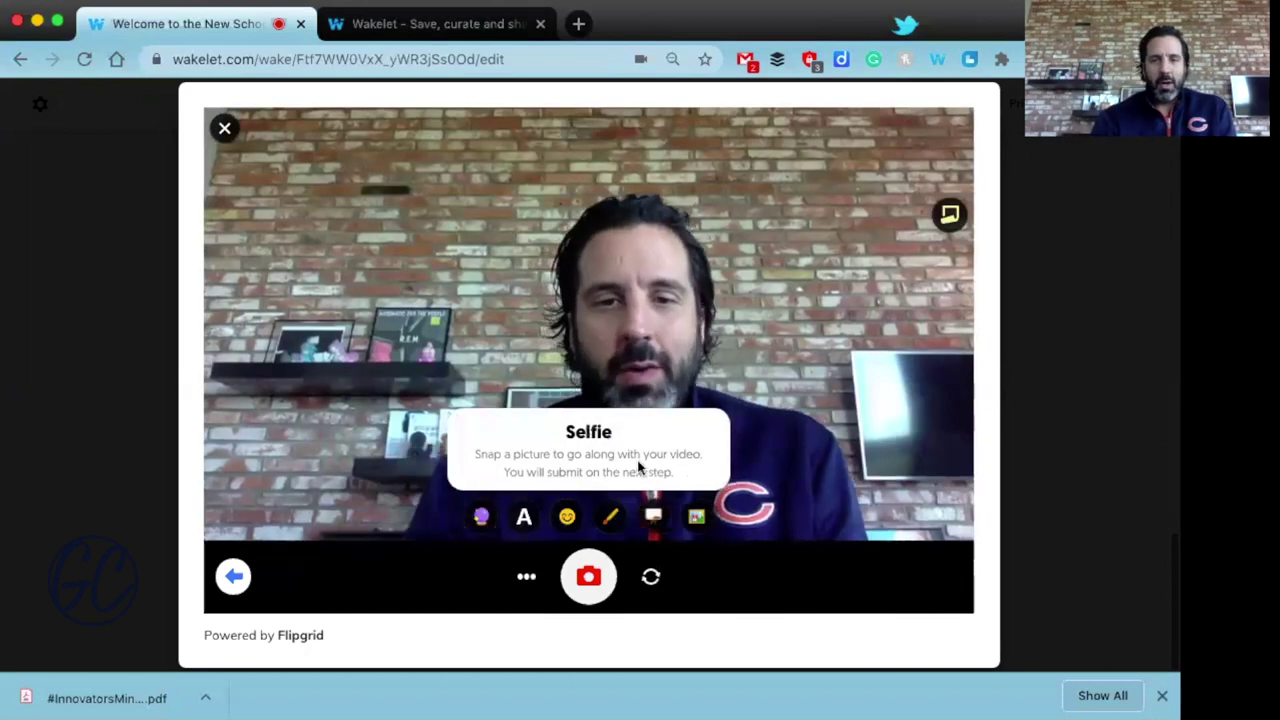
# Step: Take the selfie and caption it 'What are my passions?' in the purple Superpower style
pyautogui.click(588, 576)
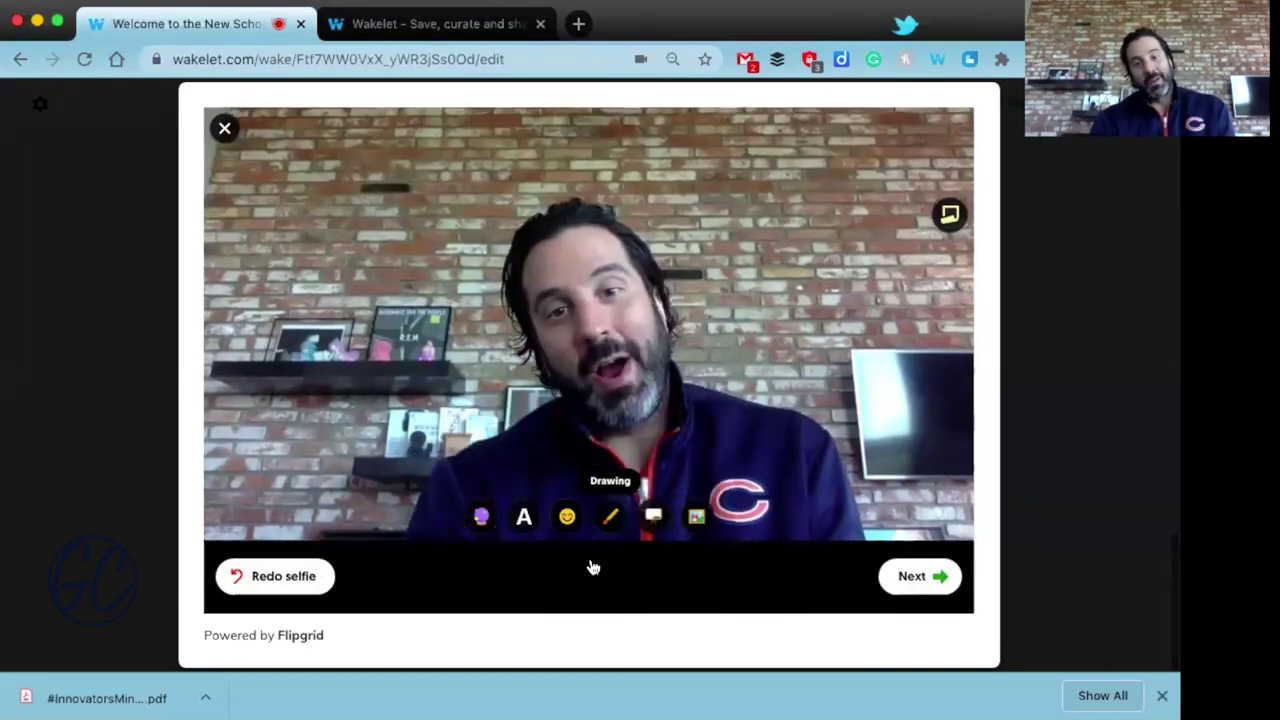
pyautogui.click(523, 518)
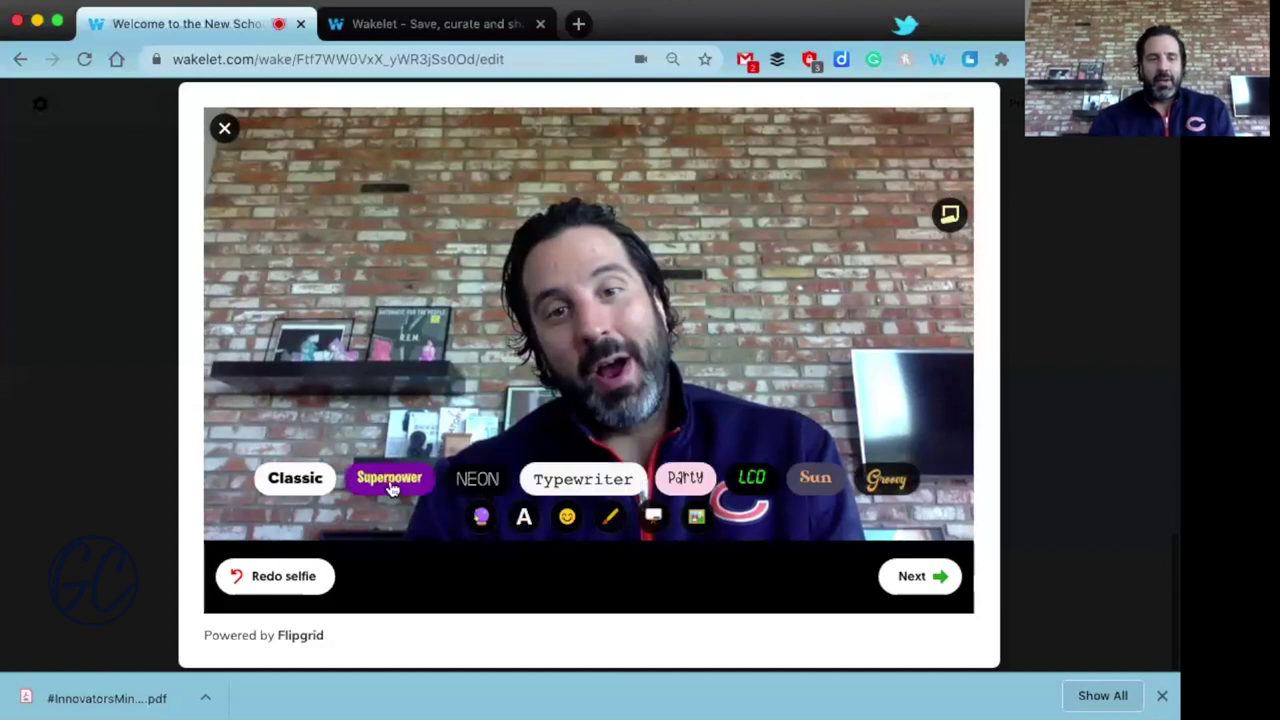
pyautogui.click(467, 209)
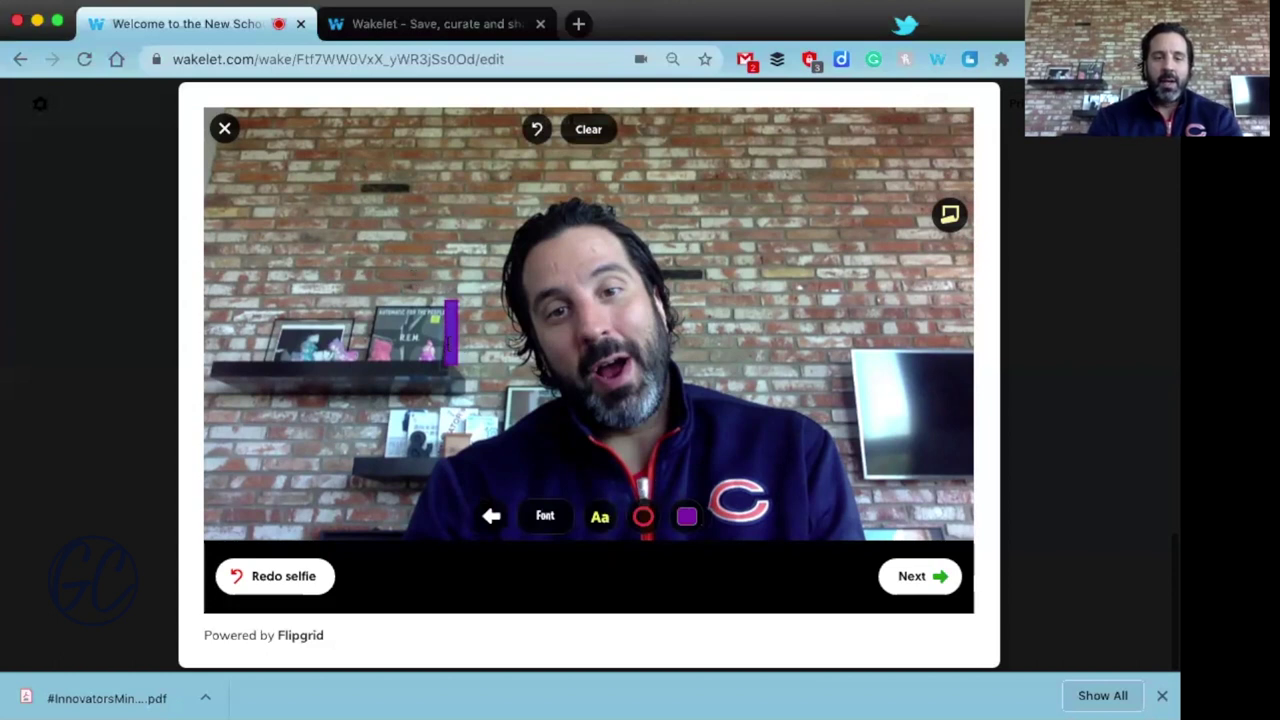
pyautogui.write('What')
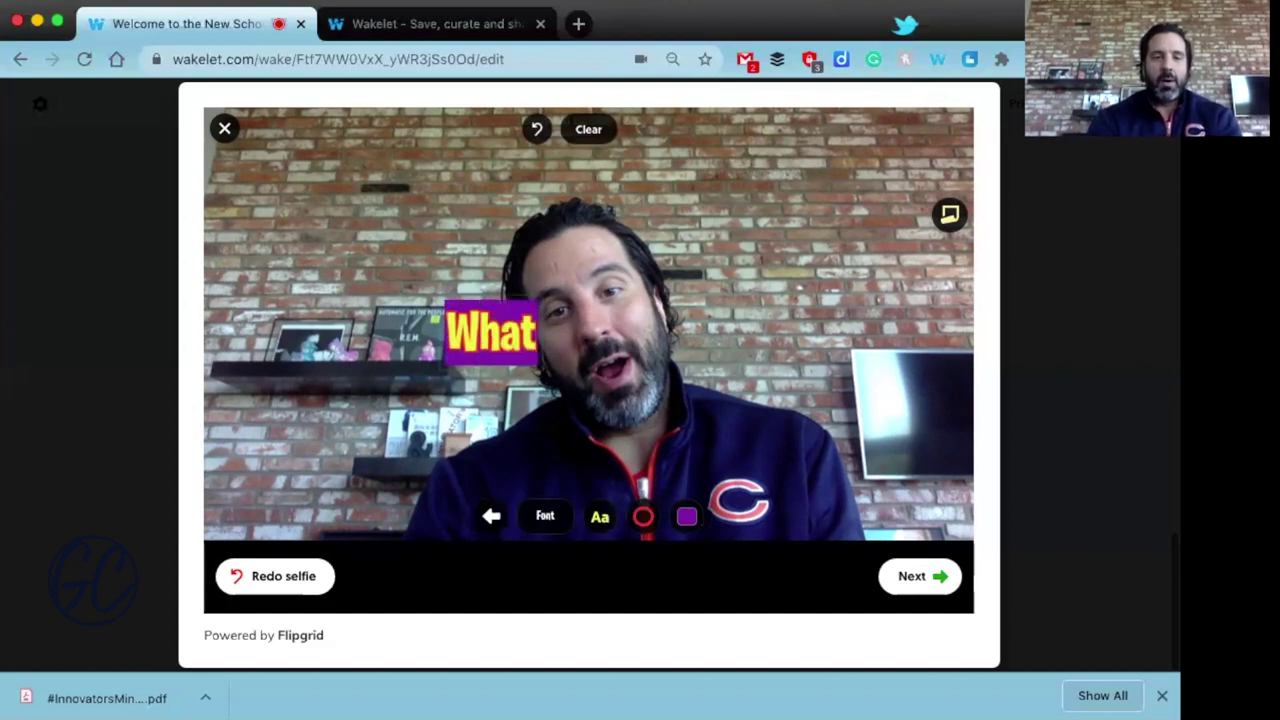
pyautogui.write(' are my pas')
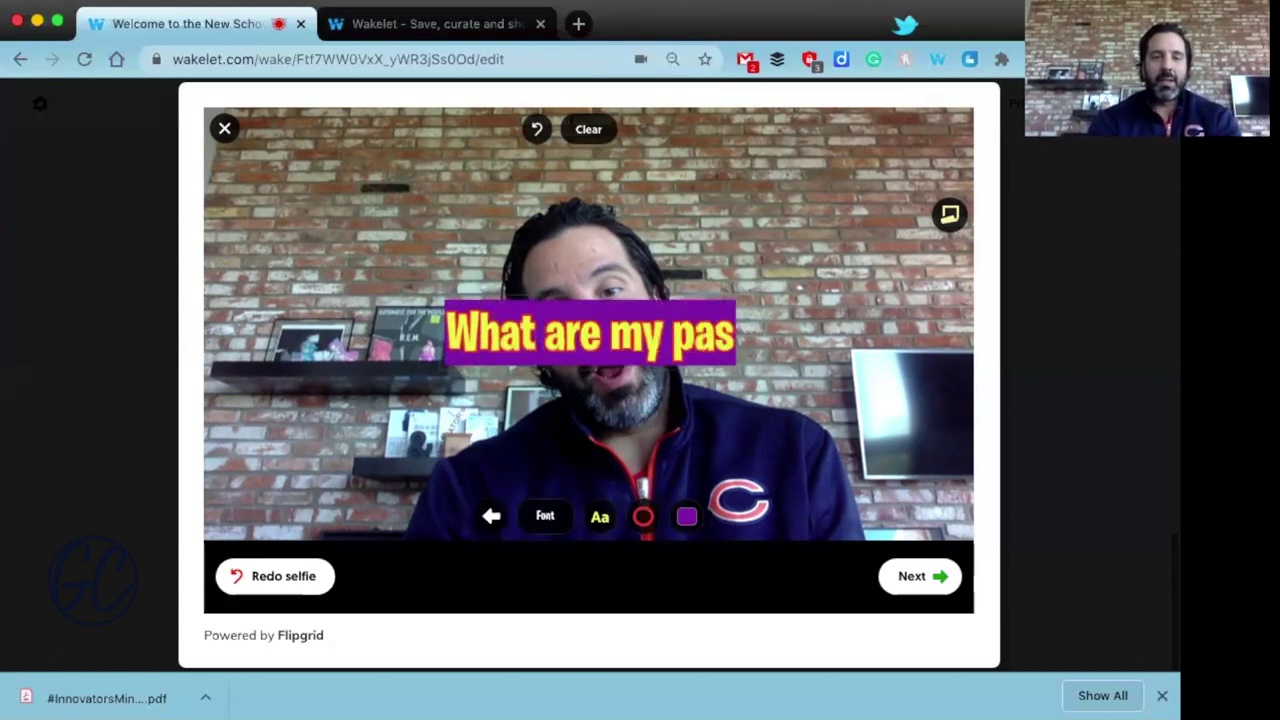
pyautogui.write('sions?')
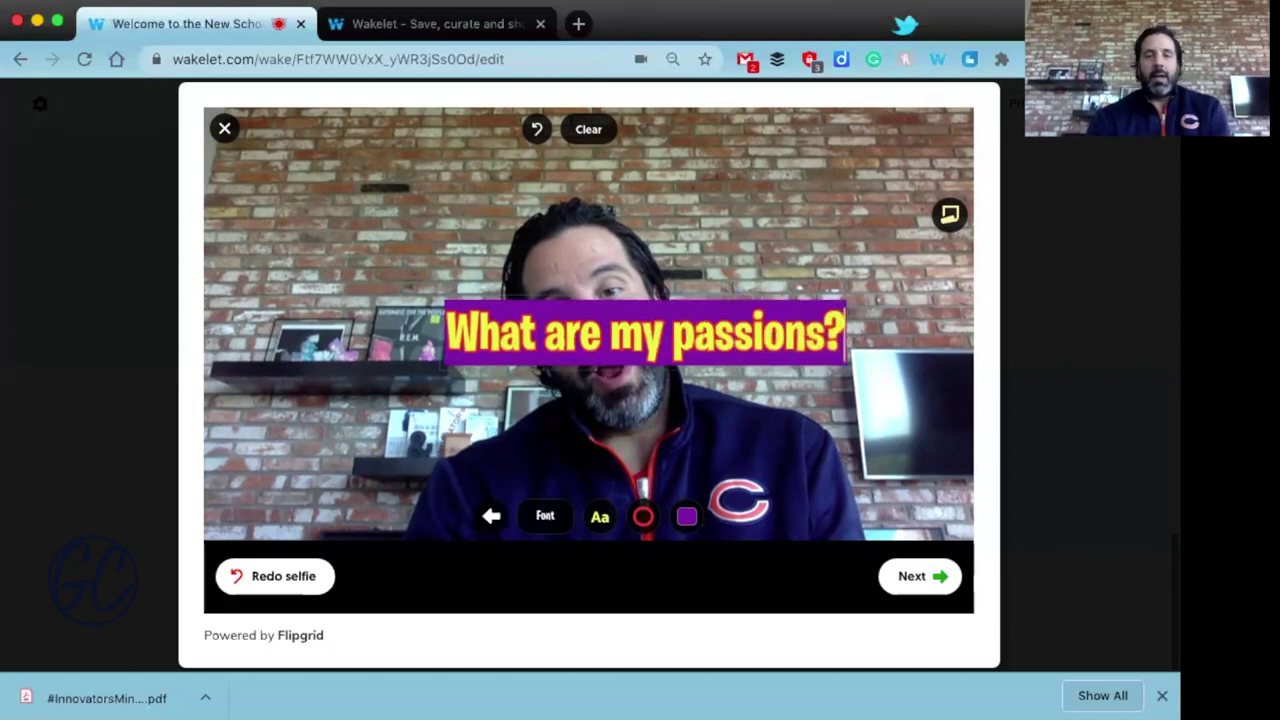
# Step: Move the caption toward the top-left and submit the captioned selfie
pyautogui.click(529, 300)
pyautogui.click(365, 192)
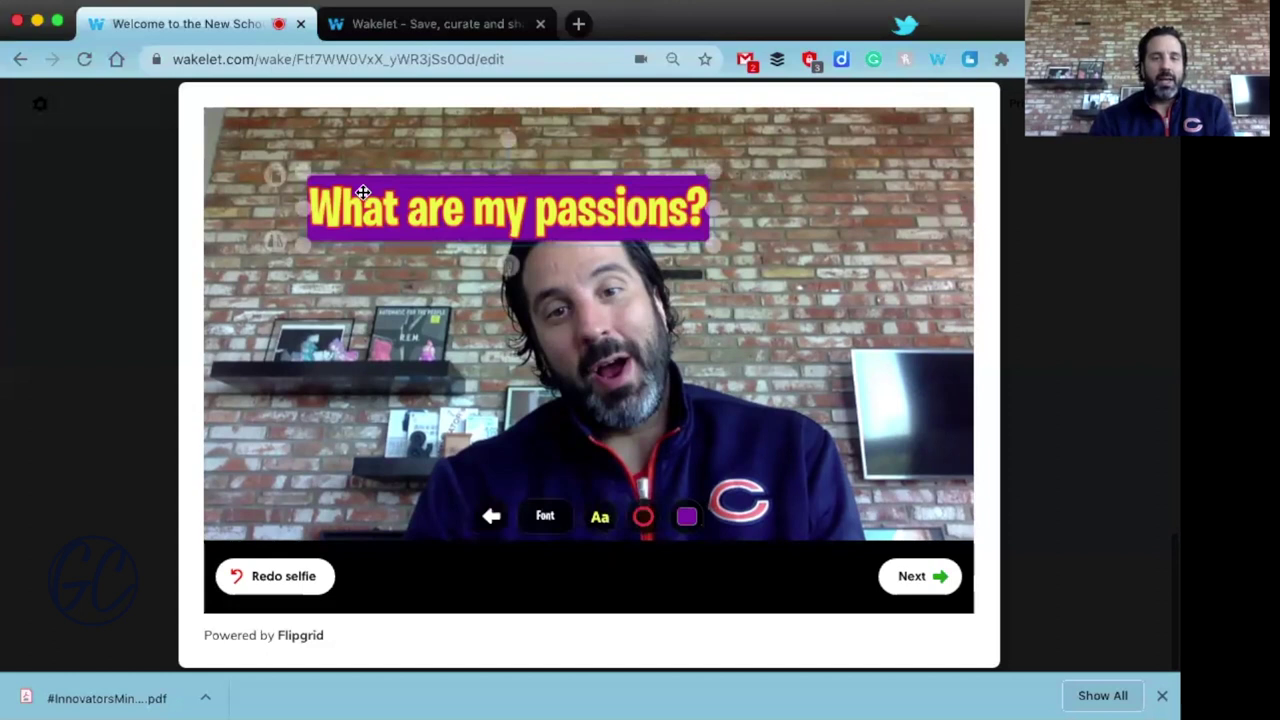
pyautogui.moveTo(365, 192); pyautogui.dragTo(363, 193)
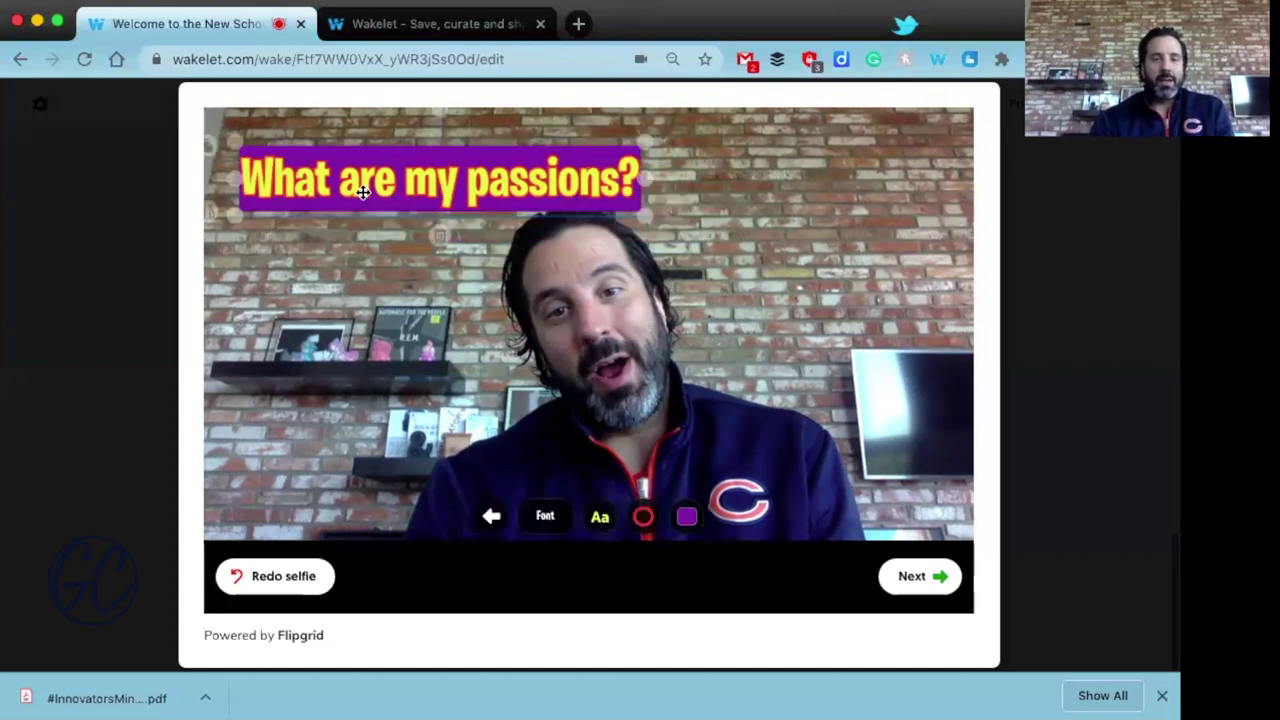
pyautogui.click(925, 578)
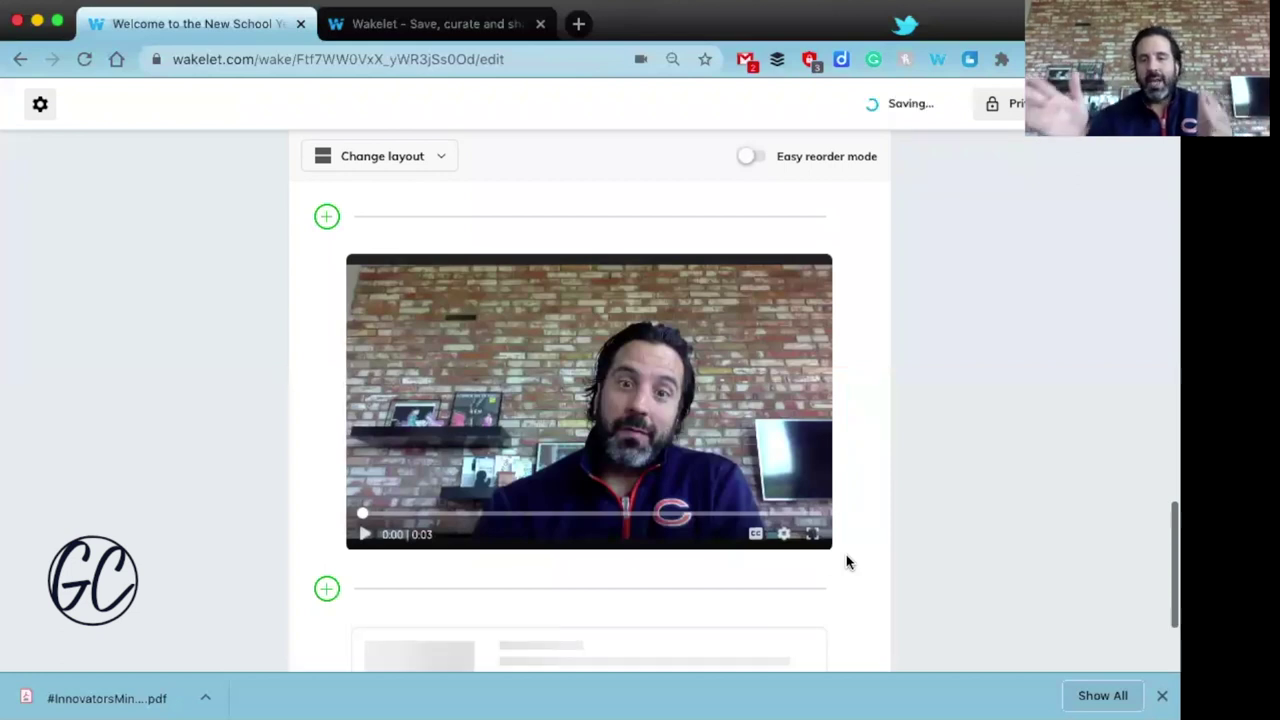
# Step: Scroll down to view the new 'What are my passions?' Flipgrid clip while it saves
pyautogui.scroll(-1, 846, 562)
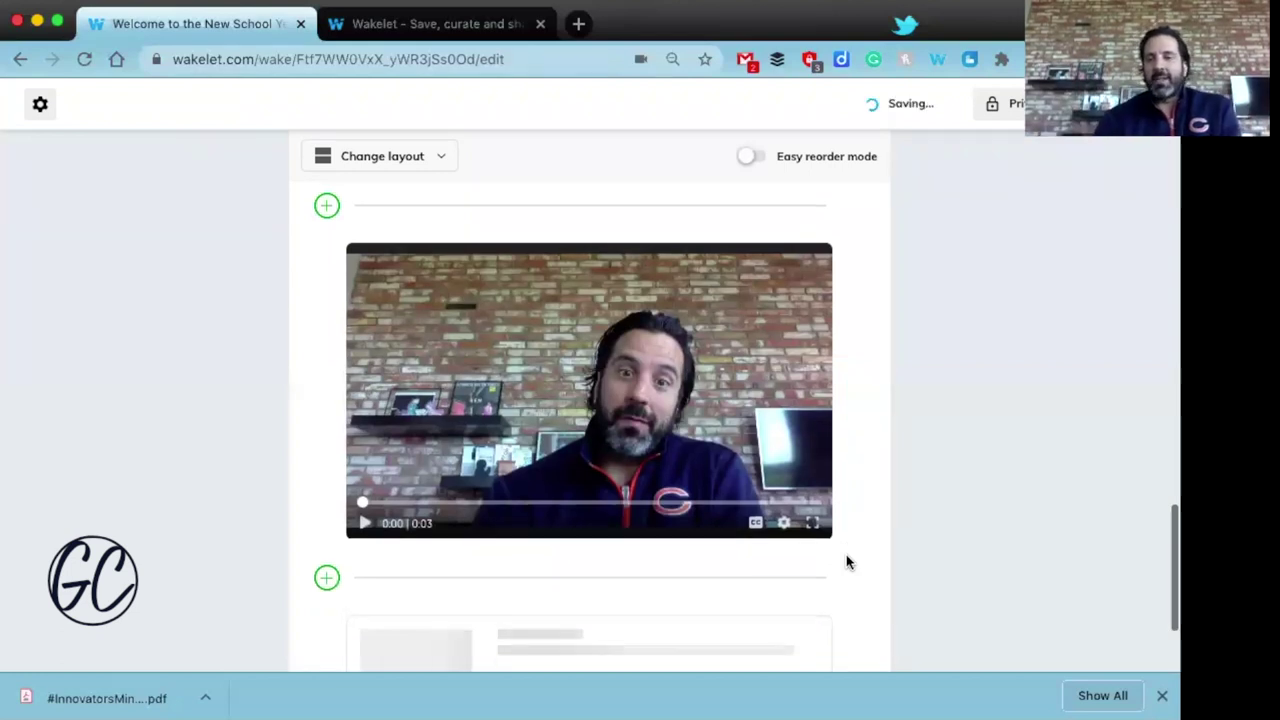
pyautogui.scroll(-2, 846, 562)
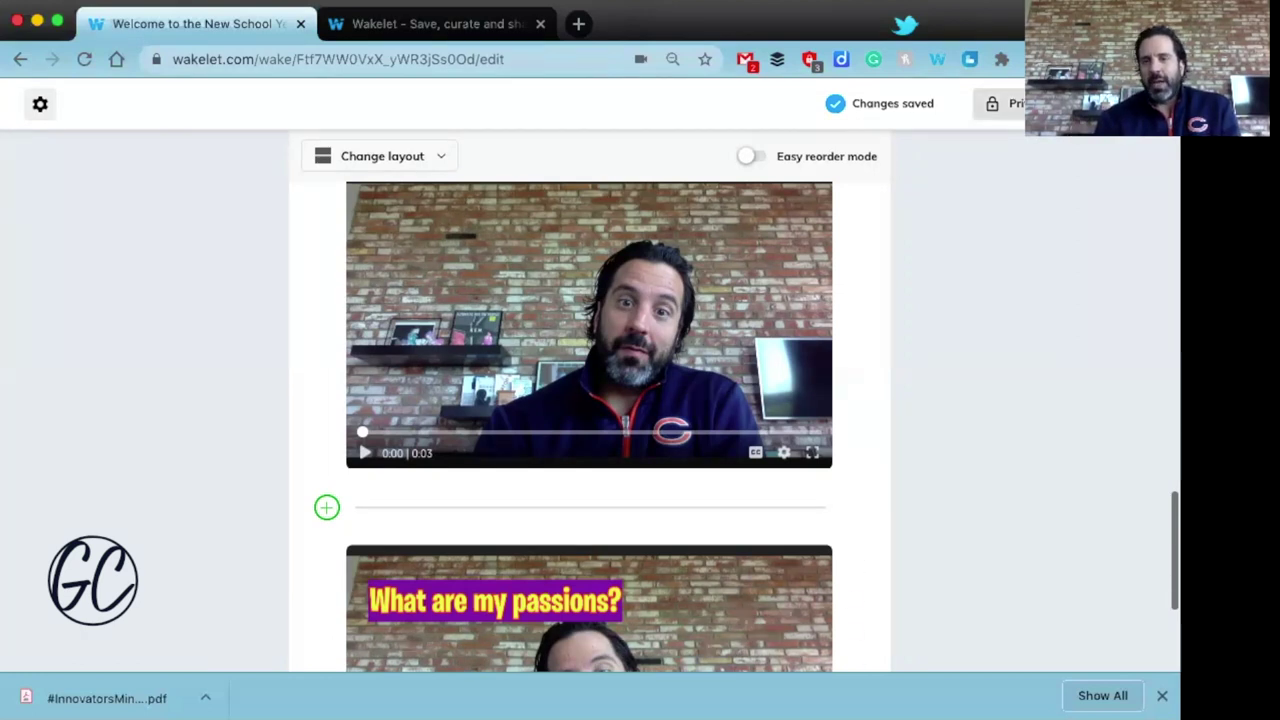
# Step: Change the collection's visibility from Private to Unlisted
pyautogui.click(1005, 103)
pyautogui.click(935, 197)
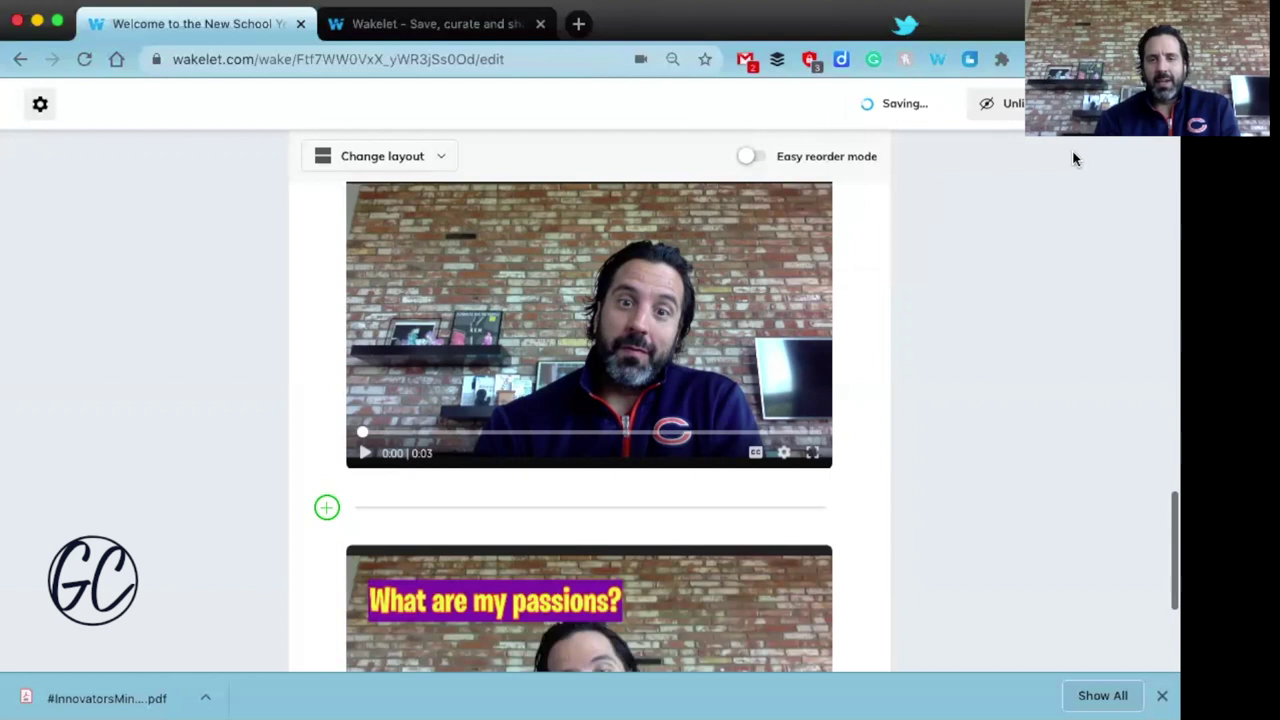